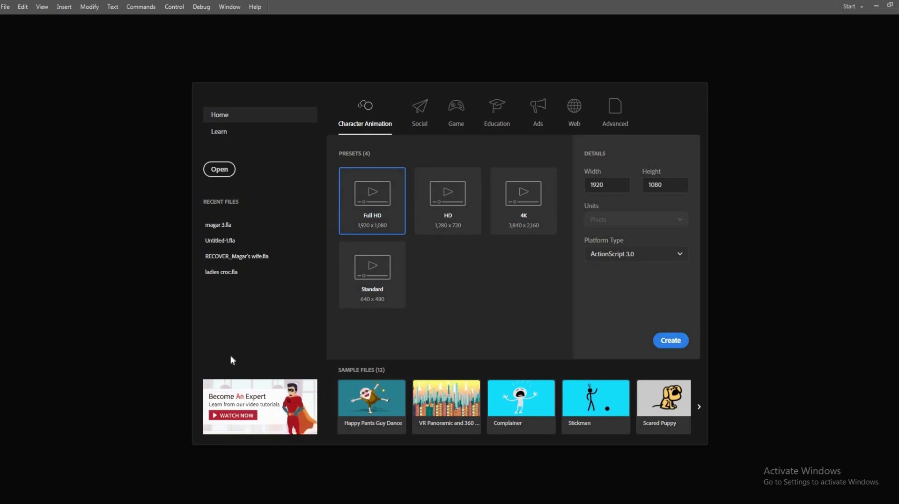
Step: Create a Full HD 1920 x 1080 ActionScript 3.0 document and set the stage view to Show Frame
{"action": "left_click", "coordinate": [676, 341]}
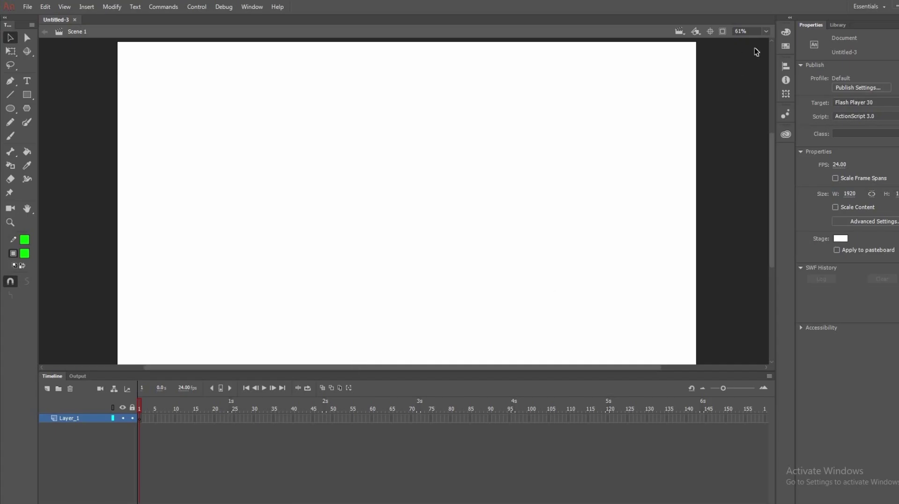
{"action": "left_click", "coordinate": [766, 31]}
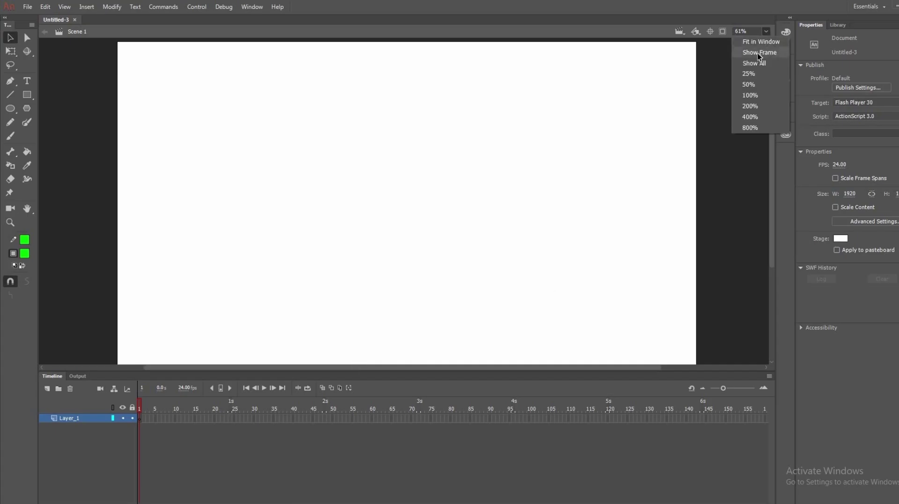
{"action": "left_click", "coordinate": [758, 53]}
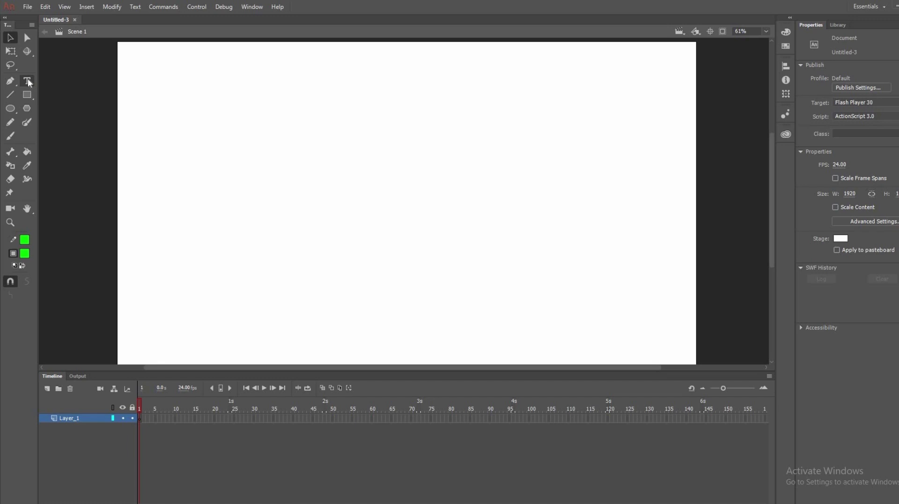
Step: Add the static text "Welcome" to the upper part of the stage
{"action": "left_click", "coordinate": [244, 156]}
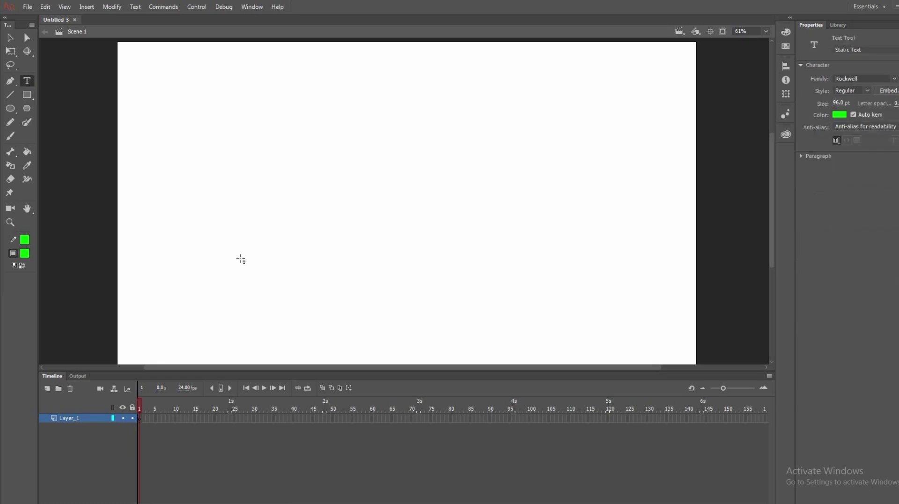
{"action": "type", "text": "Welcome"}
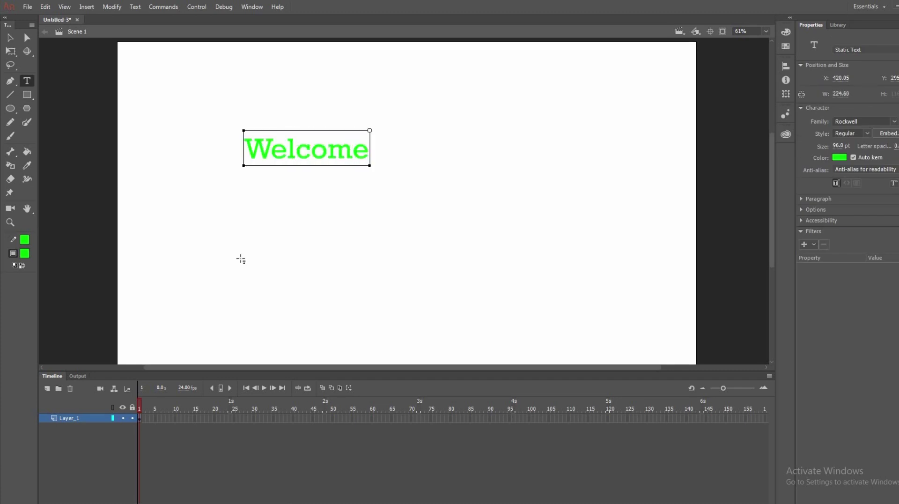
Step: Enlarge the "Welcome" text to about 789 px wide and move it near the middle of the stage
{"action": "left_click", "coordinate": [10, 37]}
{"action": "left_click", "coordinate": [10, 51]}
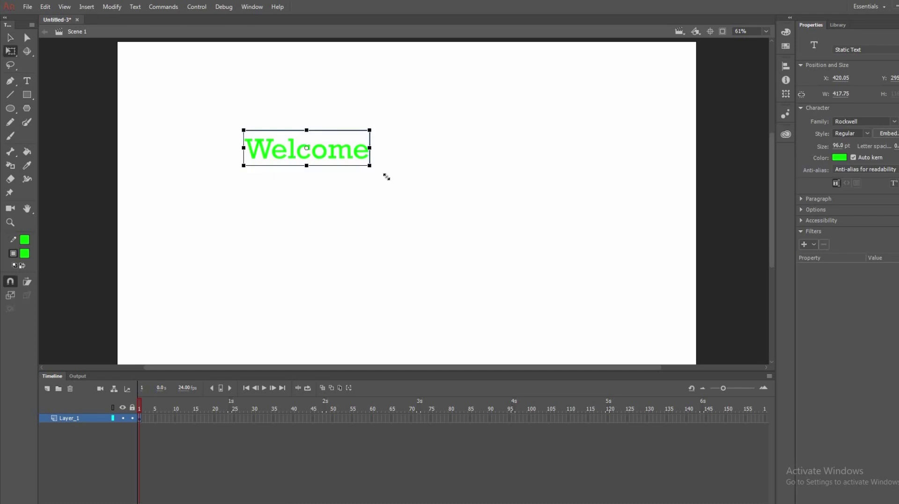
{"action": "mouse_move", "coordinate": [396, 182]}
{"action": "left_mouse_down"}
{"action": "mouse_move", "coordinate": [417, 194]}
{"action": "mouse_move", "coordinate": [410, 187]}
{"action": "left_mouse_up"}
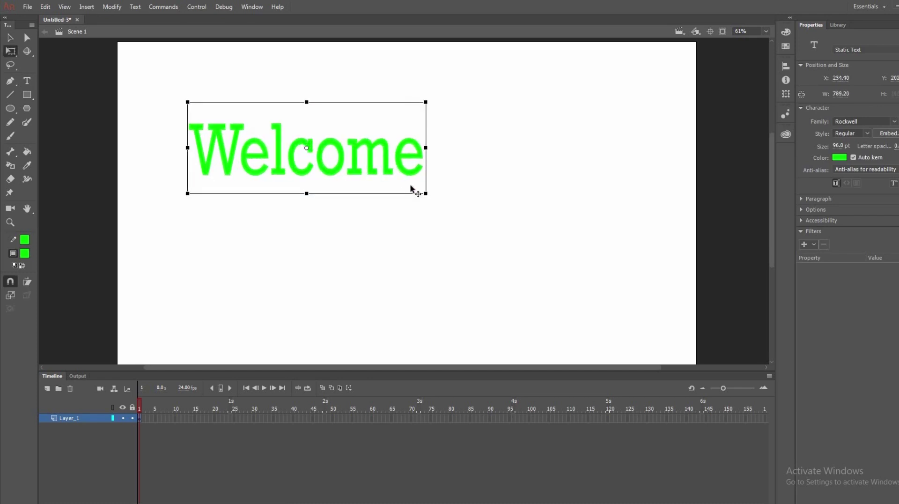
{"action": "left_click_drag", "start_coordinate": [371, 147], "coordinate": [449, 187]}
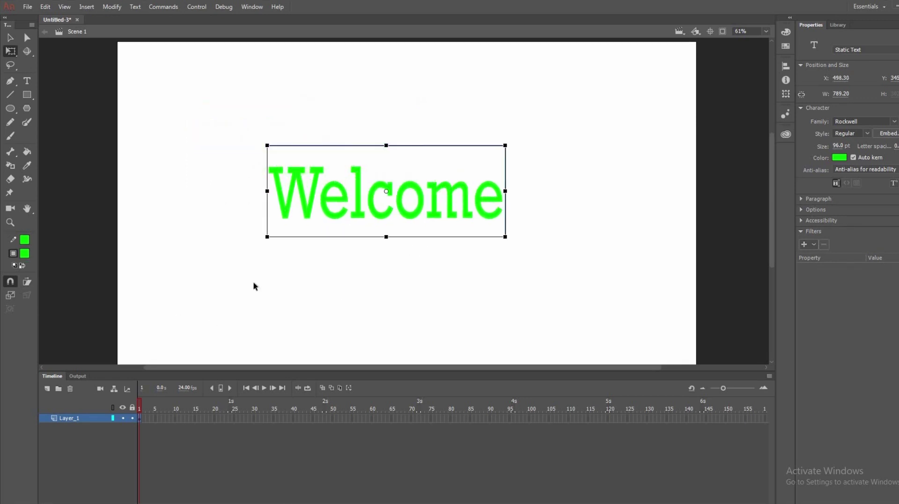
Step: Set the "Welcome" text colour to black, #000000
{"action": "left_click", "coordinate": [843, 159]}
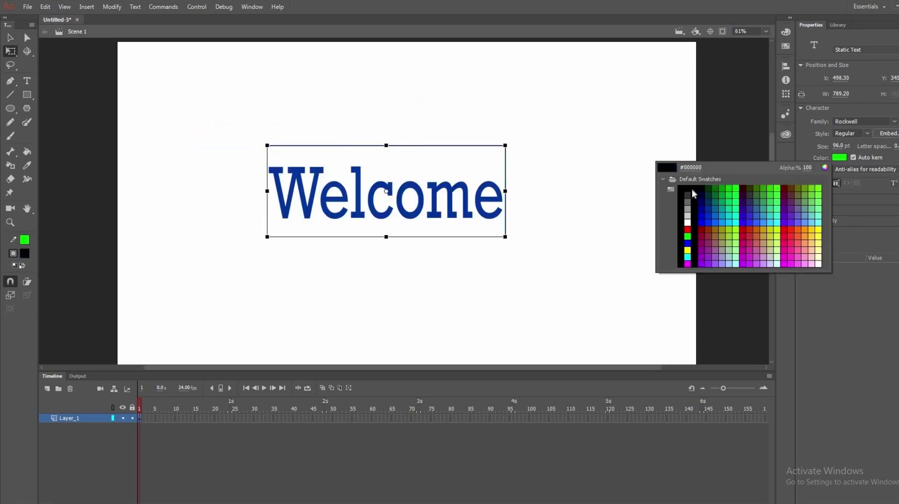
{"action": "left_click", "coordinate": [660, 186]}
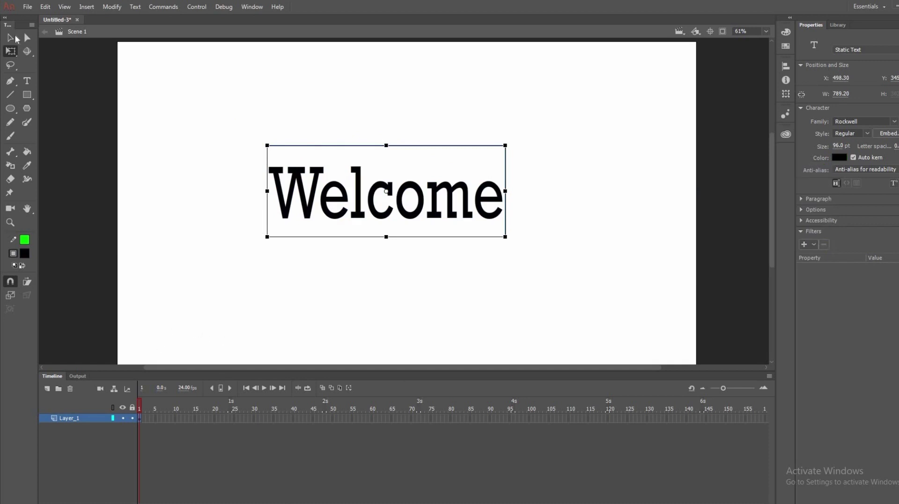
{"action": "left_click", "coordinate": [10, 37]}
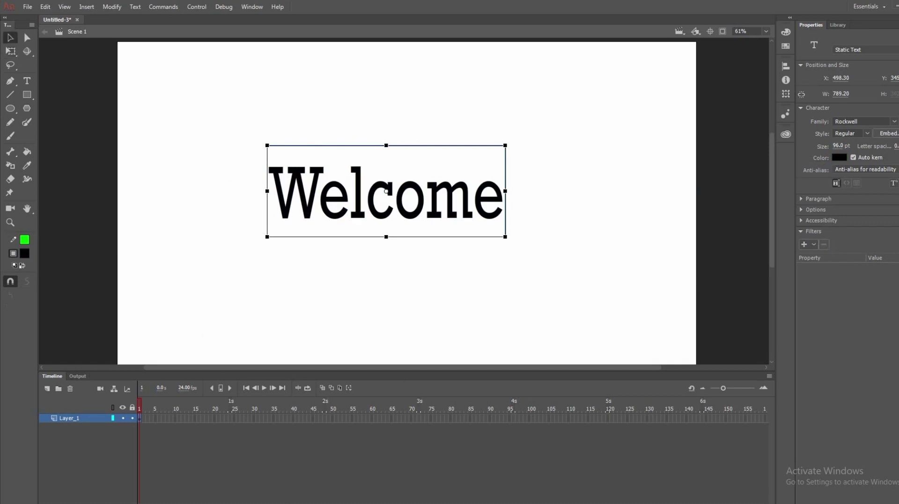
Step: Add a new layer above the text layer and draw a rectangle about 91 by 249 px just before the W of "Welcome"
{"action": "left_click", "coordinate": [77, 422]}
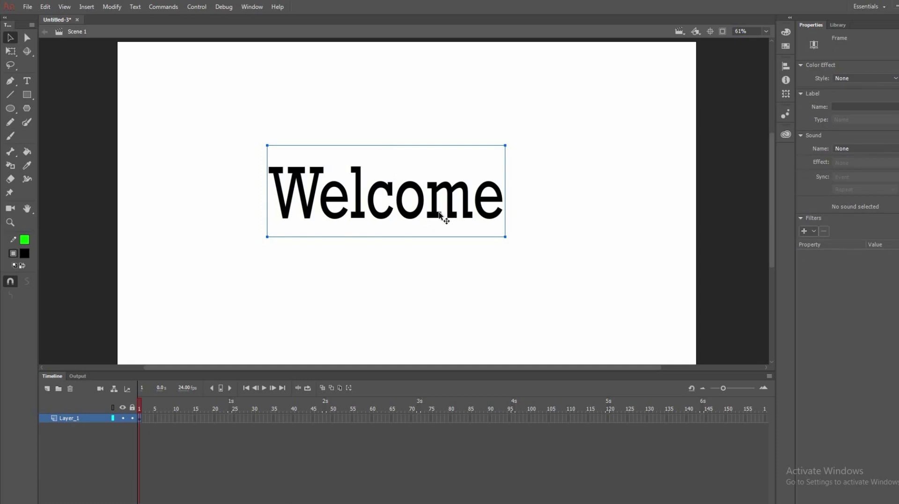
{"action": "left_click", "coordinate": [47, 389]}
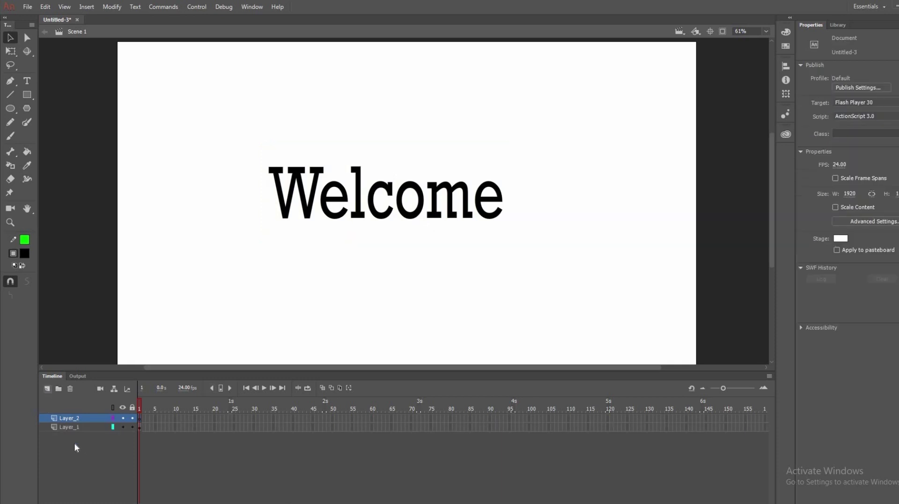
{"action": "left_click", "coordinate": [68, 416]}
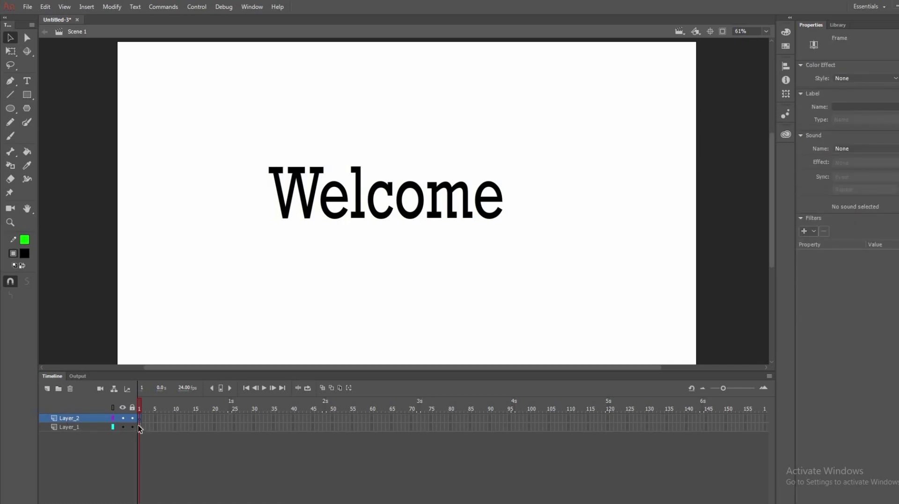
{"action": "left_click", "coordinate": [26, 95]}
{"action": "left_click", "coordinate": [10, 109]}
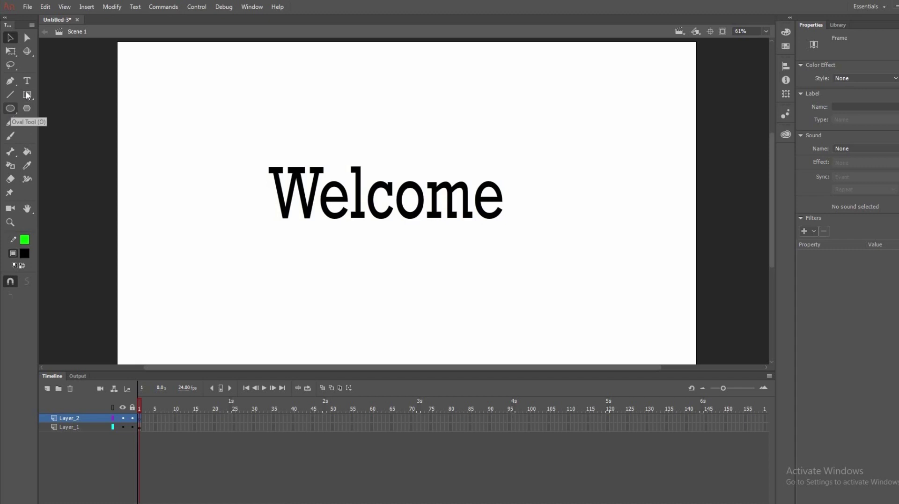
{"action": "left_click", "coordinate": [27, 95]}
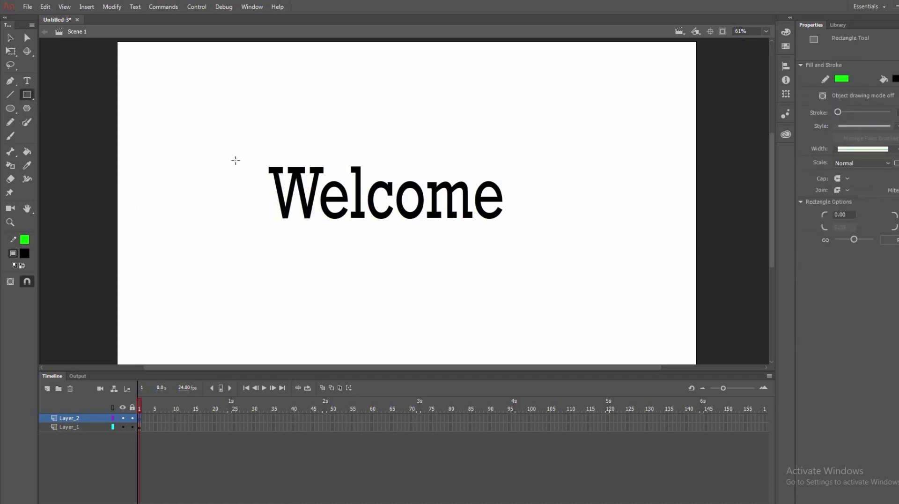
{"action": "mouse_move", "coordinate": [232, 159]}
{"action": "left_mouse_down"}
{"action": "mouse_move", "coordinate": [237, 212]}
{"action": "mouse_move", "coordinate": [259, 234]}
{"action": "left_mouse_up"}
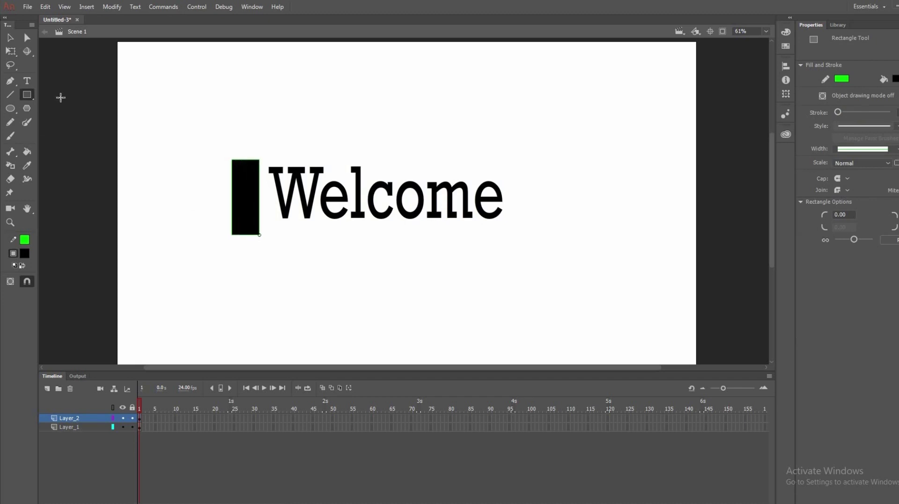
Step: Delete the rectangle's green outline, leaving only its black fill
{"action": "key", "text": "v"}
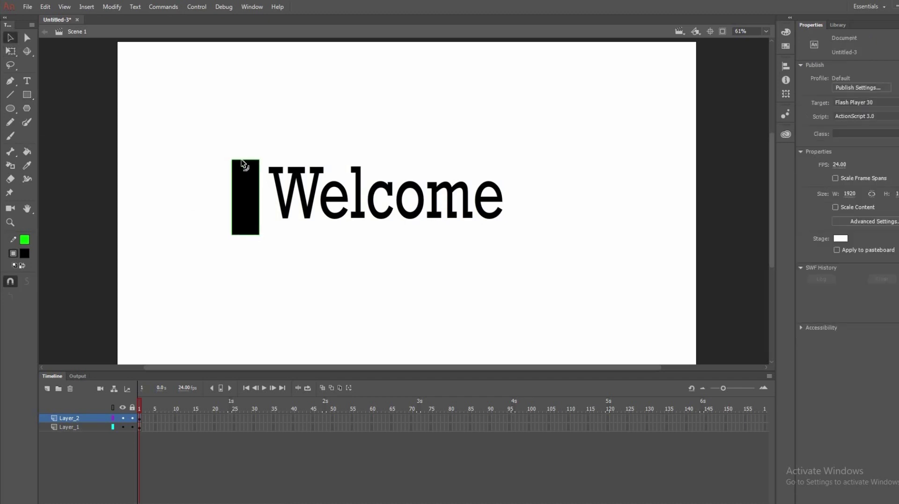
{"action": "double_click", "coordinate": [242, 163]}
{"action": "key", "text": "Delete"}
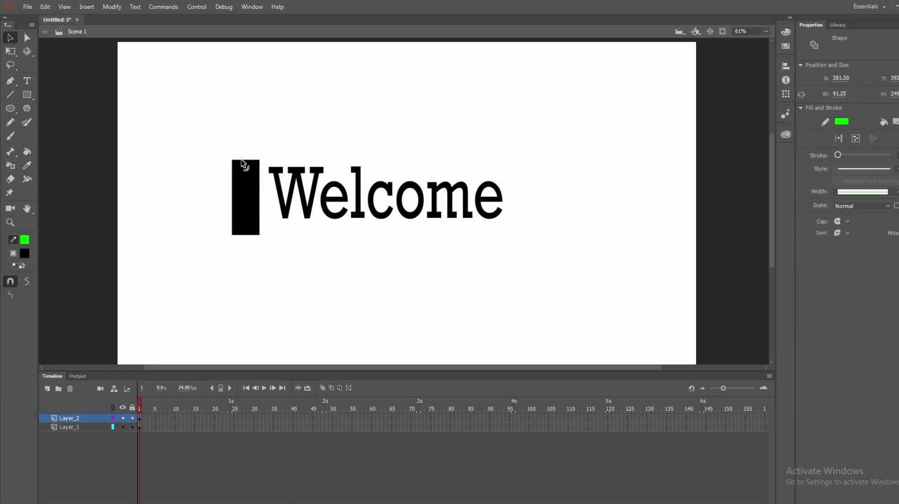
{"action": "left_click", "coordinate": [248, 182]}
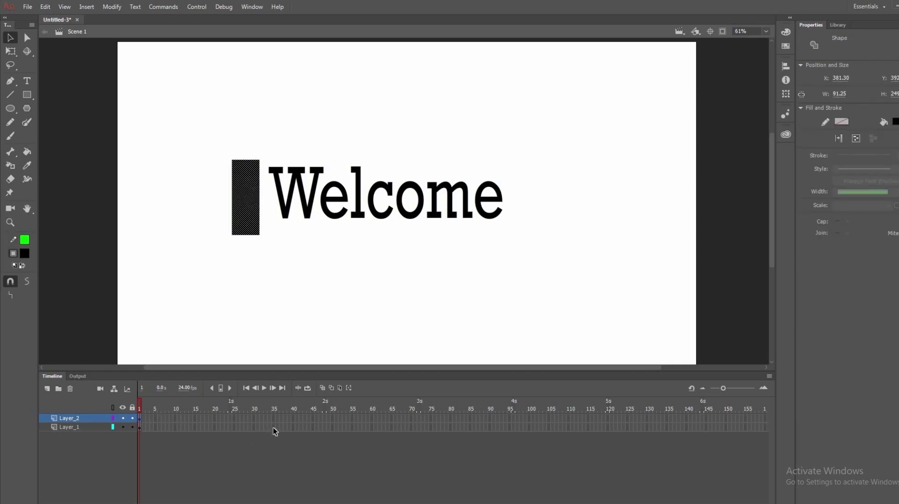
Step: Insert a keyframe at frame 50 of Layer_1 to extend the text, and scrub through the timeline to check it
{"action": "left_click", "coordinate": [333, 426]}
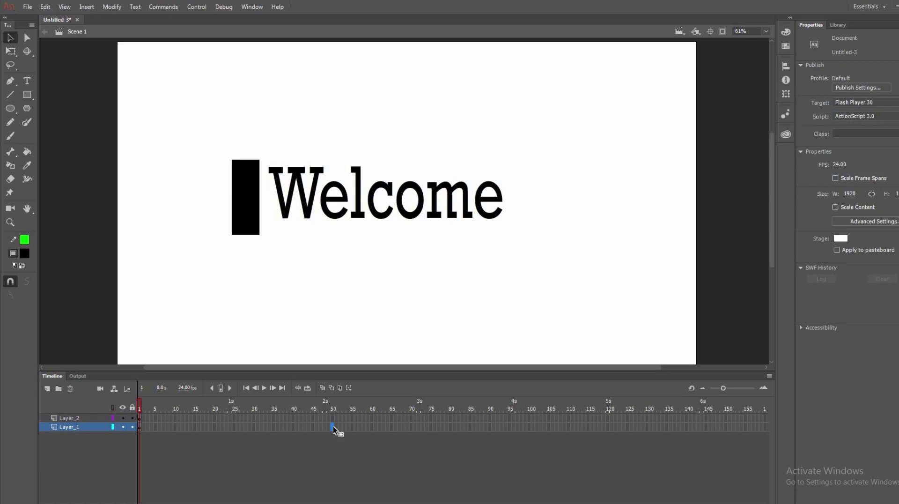
{"action": "key", "text": "F6"}
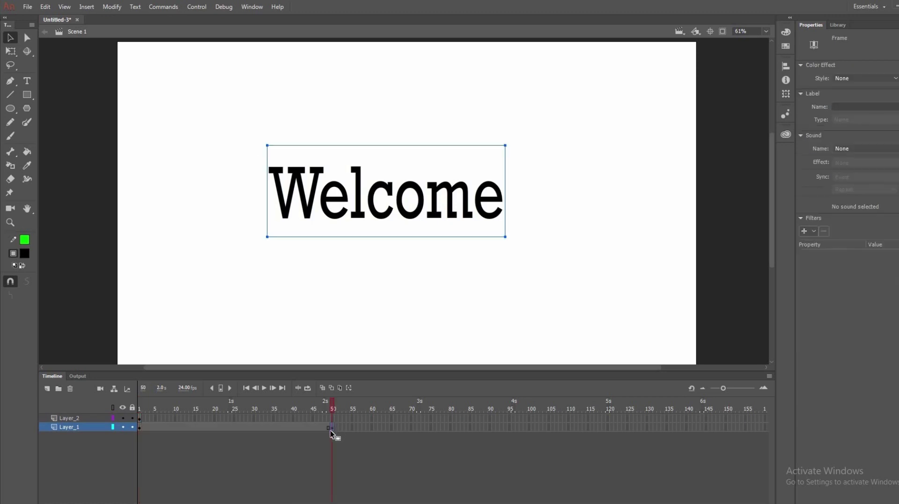
{"action": "left_click", "coordinate": [266, 426]}
{"action": "left_click_drag", "start_coordinate": [176, 402], "coordinate": [146, 403]}
{"action": "left_click_drag", "start_coordinate": [276, 406], "coordinate": [136, 402]}
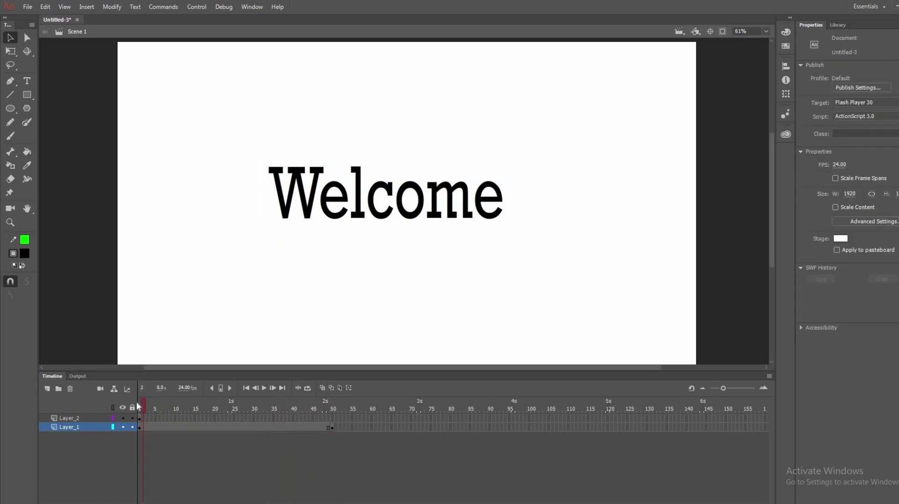
Step: Create a shape tween for the rectangle on Layer_2, running from frame 1 to a keyframe at frame 40
{"action": "left_click", "coordinate": [98, 417]}
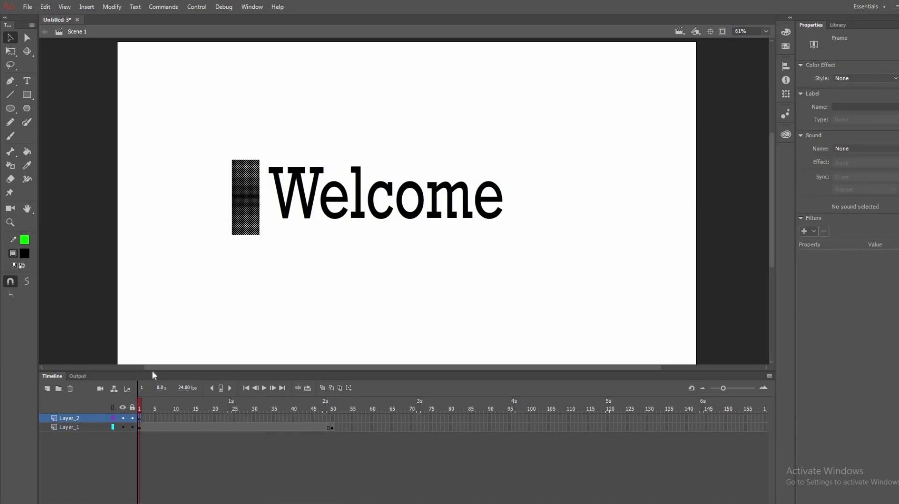
{"action": "right_click", "coordinate": [140, 419]}
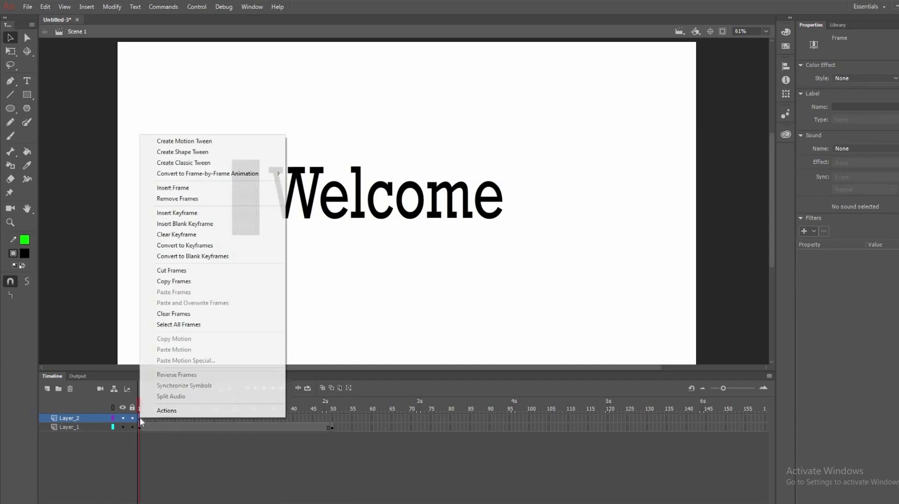
{"action": "left_click", "coordinate": [180, 153]}
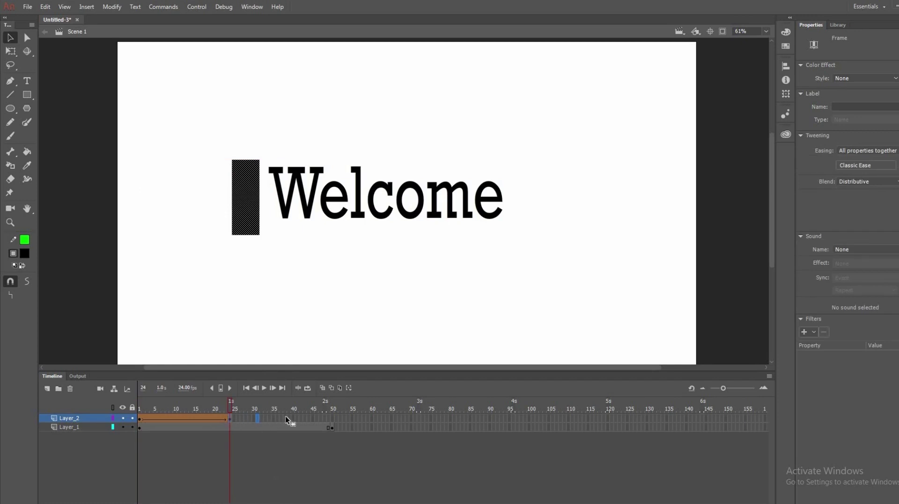
{"action": "key", "text": "F6"}
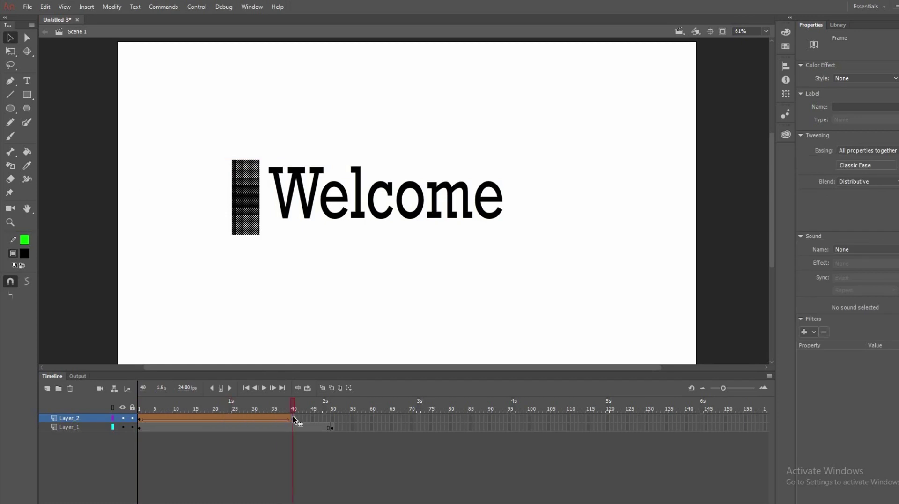
Step: At frame 40 of Layer_2, stretch the rectangle's width to cover the whole word, and scrub the timeline to preview the tween
{"action": "left_click", "coordinate": [9, 52]}
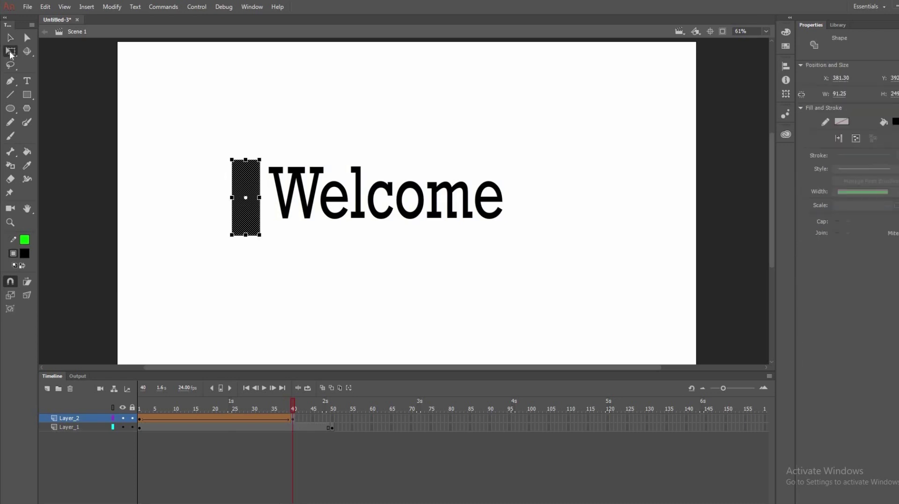
{"action": "left_click", "coordinate": [294, 418]}
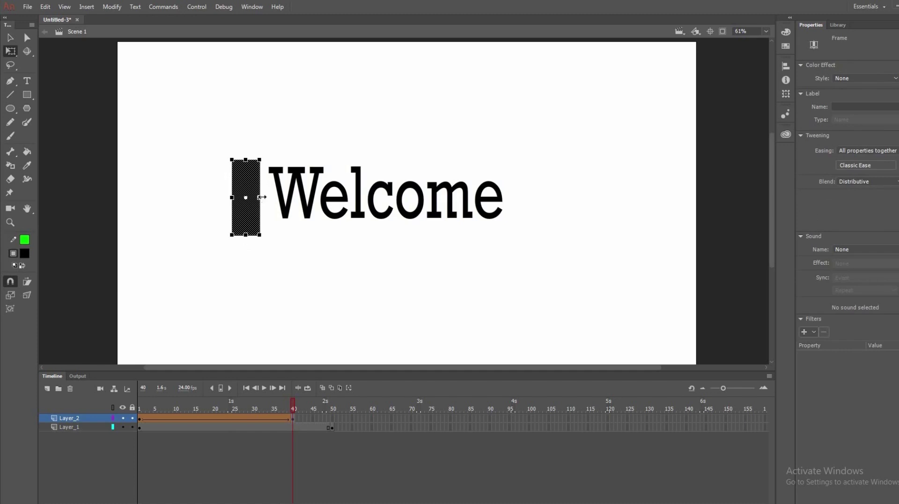
{"action": "left_click_drag", "start_coordinate": [278, 195], "coordinate": [510, 197]}
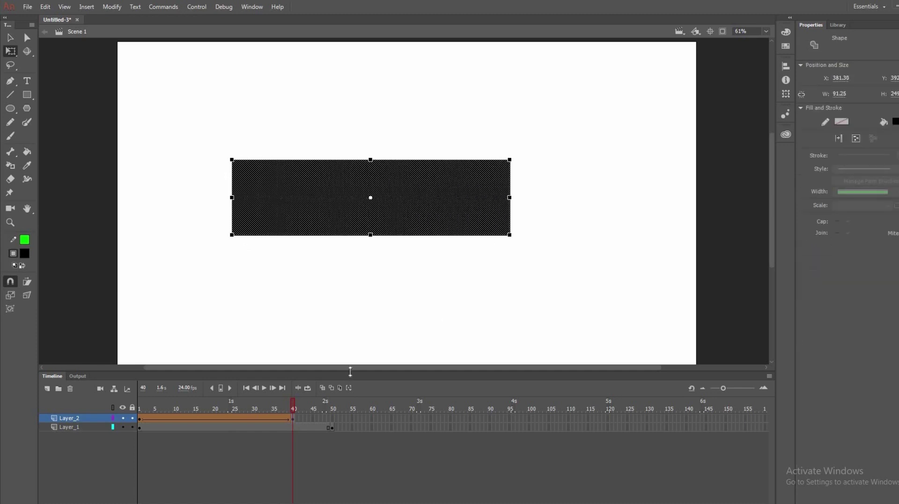
{"action": "left_click", "coordinate": [141, 403]}
{"action": "left_click_drag", "start_coordinate": [166, 397], "coordinate": [136, 395]}
{"action": "left_click_drag", "start_coordinate": [208, 394], "coordinate": [136, 398]}
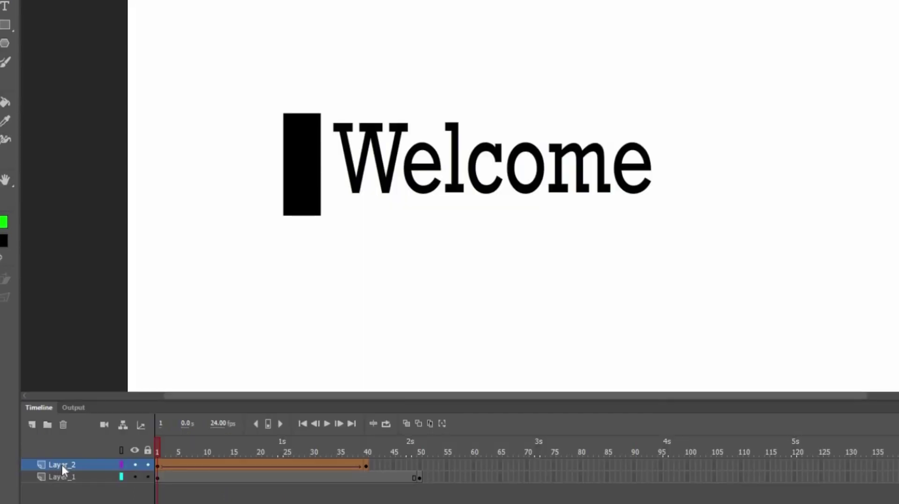
Step: Turn Layer_2 into a mask over Layer_1 and play back the text reveal from the beginning
{"action": "right_click", "coordinate": [62, 465]}
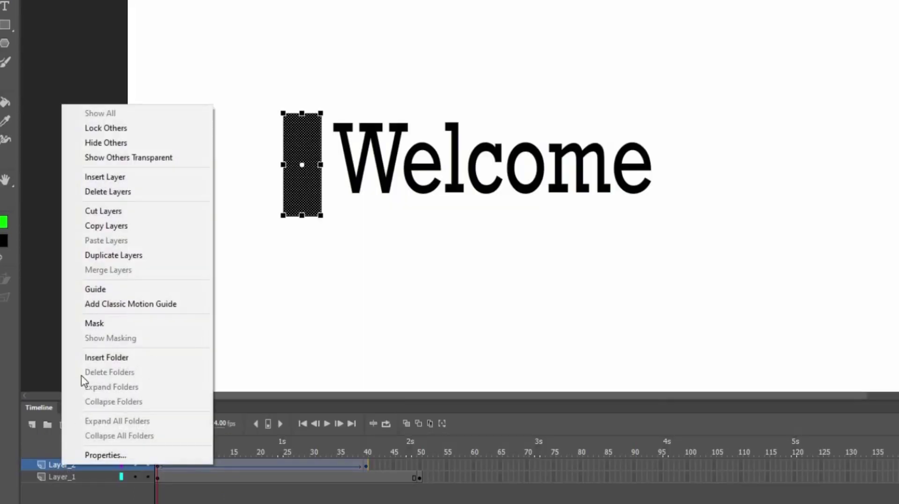
{"action": "left_click", "coordinate": [97, 324]}
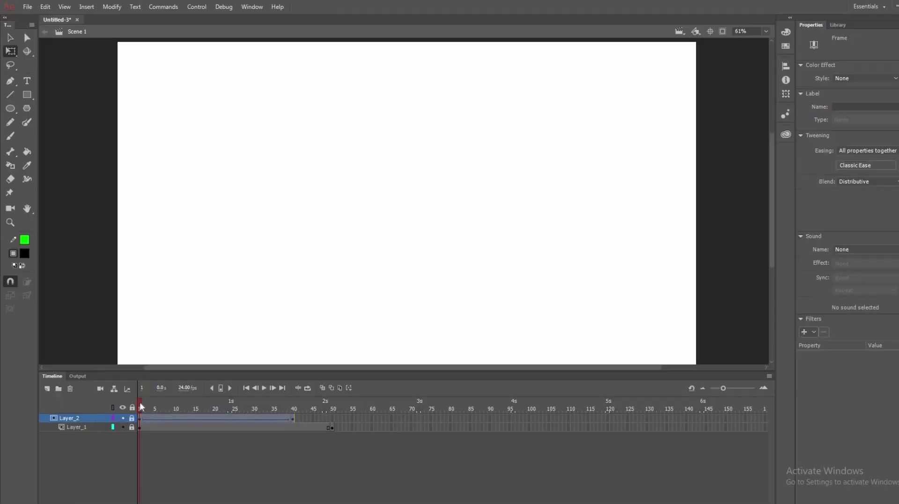
{"action": "left_click_drag", "start_coordinate": [158, 442], "coordinate": [207, 447]}
{"action": "left_click_drag", "start_coordinate": [177, 406], "coordinate": [140, 406]}
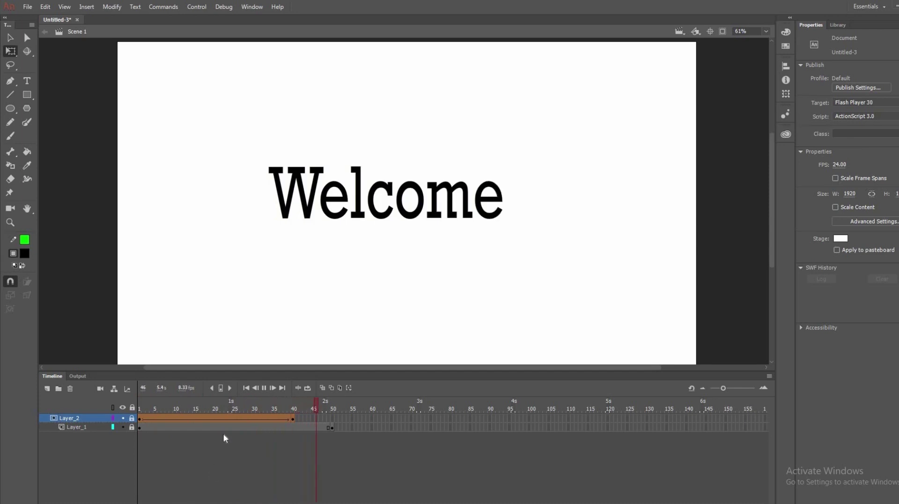
{"action": "left_click", "coordinate": [263, 388]}
{"action": "left_click", "coordinate": [153, 407]}
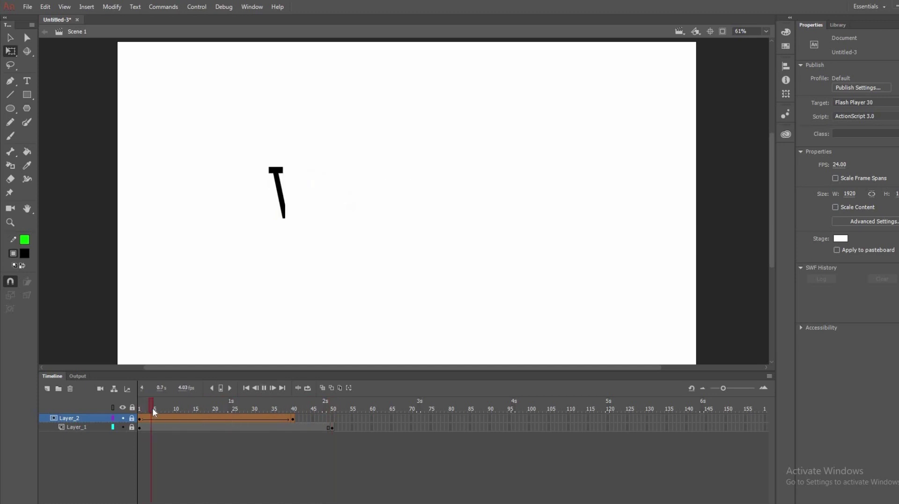
Step: Unlock both layers and play the unmasked tween from frame 1, and lock them again to replay the text reveal
{"action": "left_click", "coordinate": [132, 408]}
{"action": "mouse_move", "coordinate": [142, 405]}
{"action": "left_mouse_down"}
{"action": "mouse_move", "coordinate": [296, 406]}
{"action": "mouse_move", "coordinate": [128, 411]}
{"action": "mouse_move", "coordinate": [144, 418]}
{"action": "mouse_move", "coordinate": [138, 422]}
{"action": "left_mouse_up"}
{"action": "key", "text": "Return"}
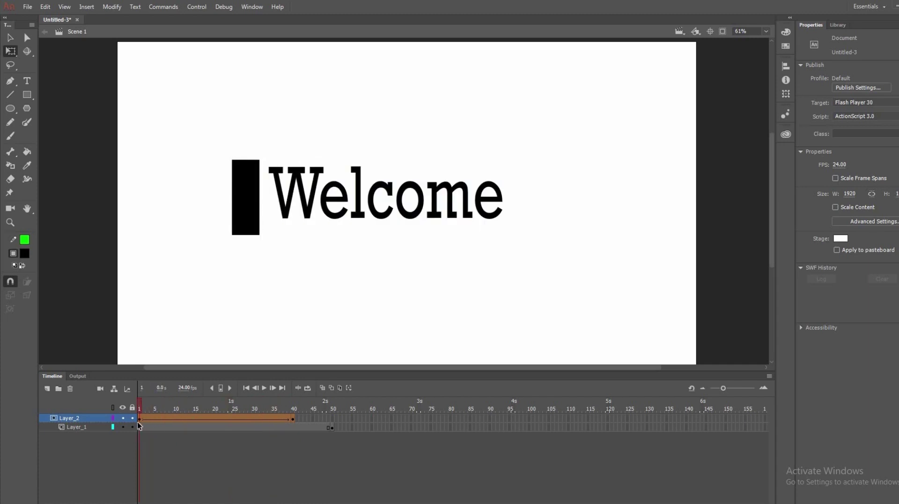
{"action": "key", "text": "Return"}
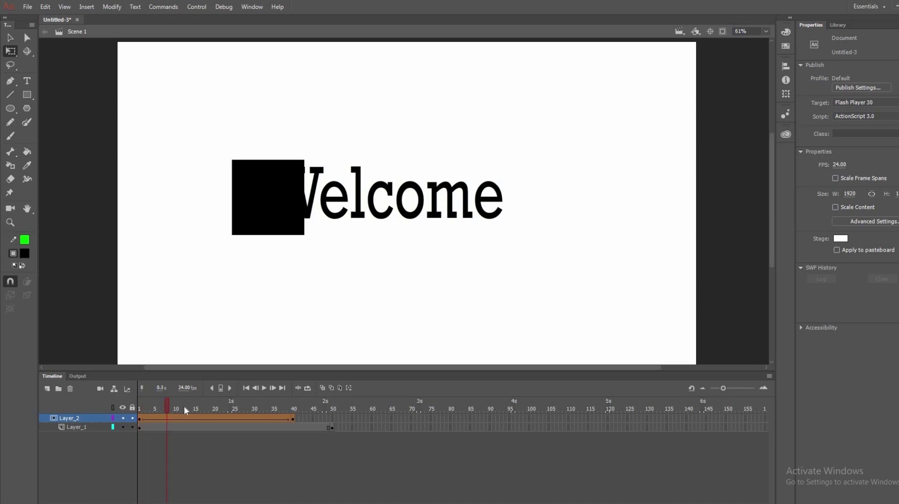
{"action": "left_click", "coordinate": [137, 408]}
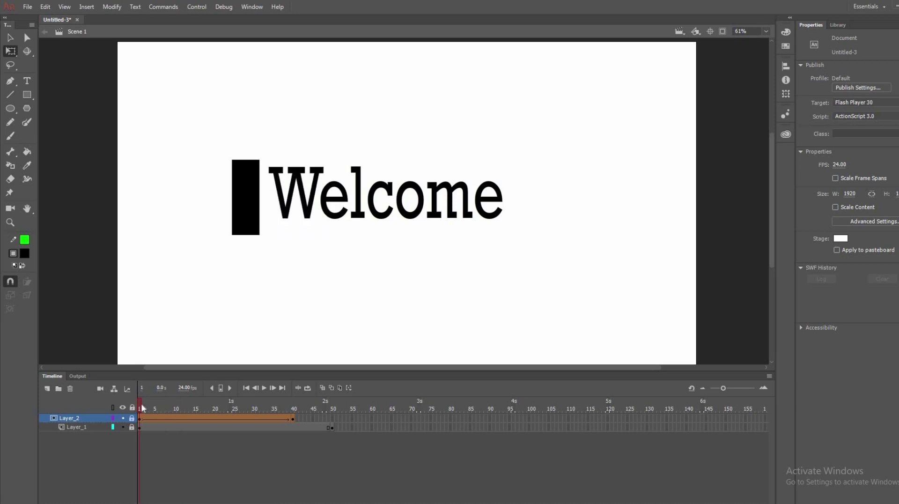
{"action": "key", "text": "Return"}
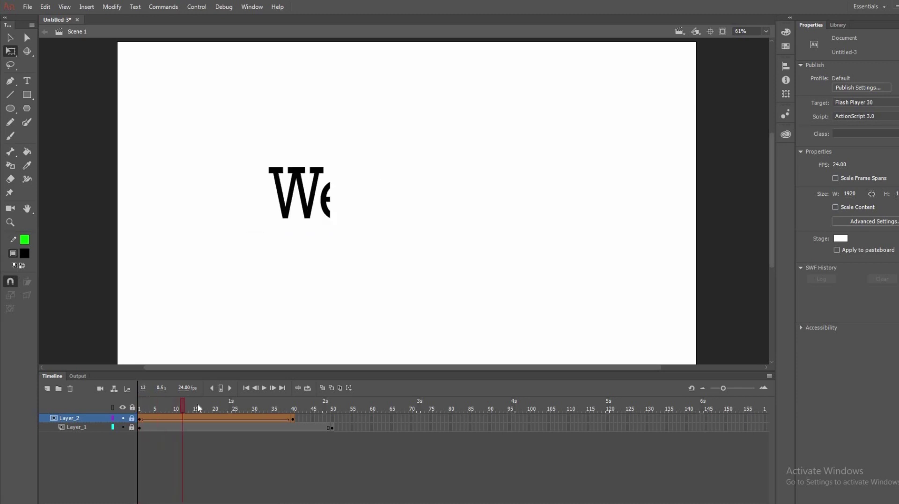
{"action": "left_click", "coordinate": [142, 404]}
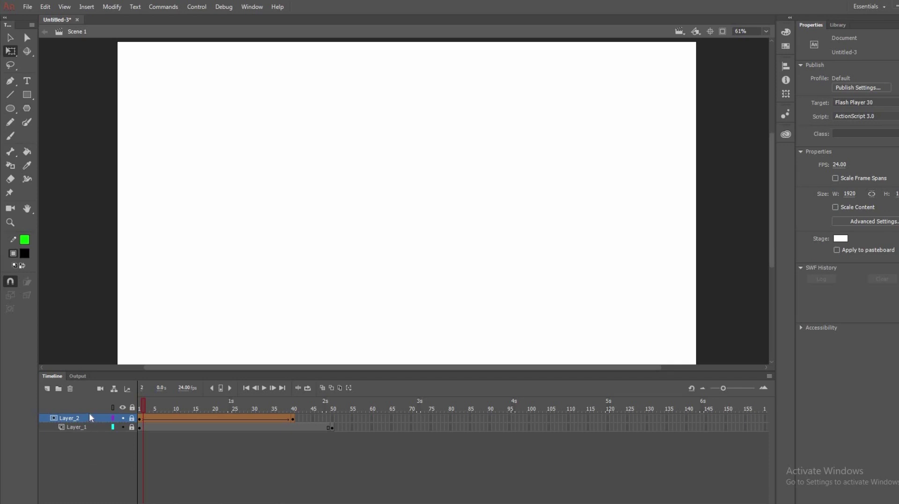
Step: Undo the mask, the shape tween and the rectangle layer, back to the single "Welcome" text layer
{"action": "key", "text": "period"}
{"action": "key", "text": "period"}
{"action": "key", "text": "period"}
{"action": "key", "text": "ctrl+z"}
{"action": "key", "text": "ctrl+z"}
{"action": "key", "text": "ctrl+z"}
{"action": "key", "text": "ctrl+z"}
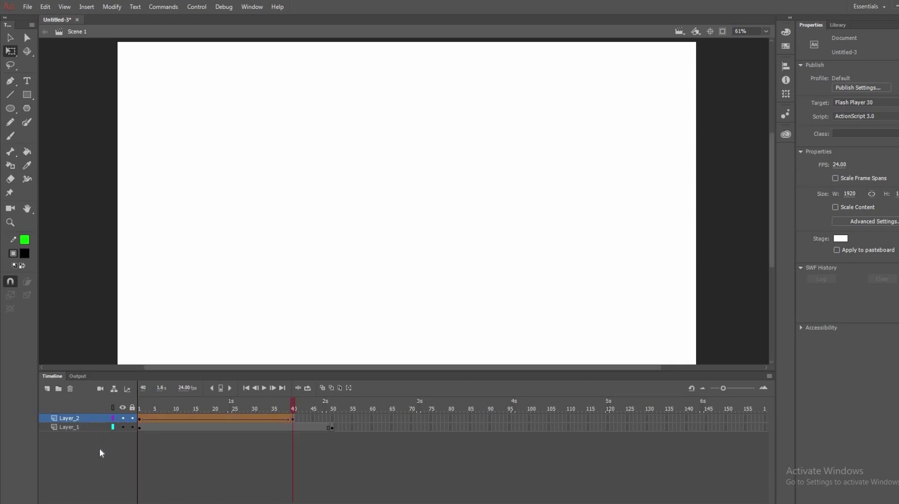
{"action": "key", "text": "ctrl+z"}
{"action": "key", "text": "ctrl+z"}
{"action": "key", "text": "ctrl+z"}
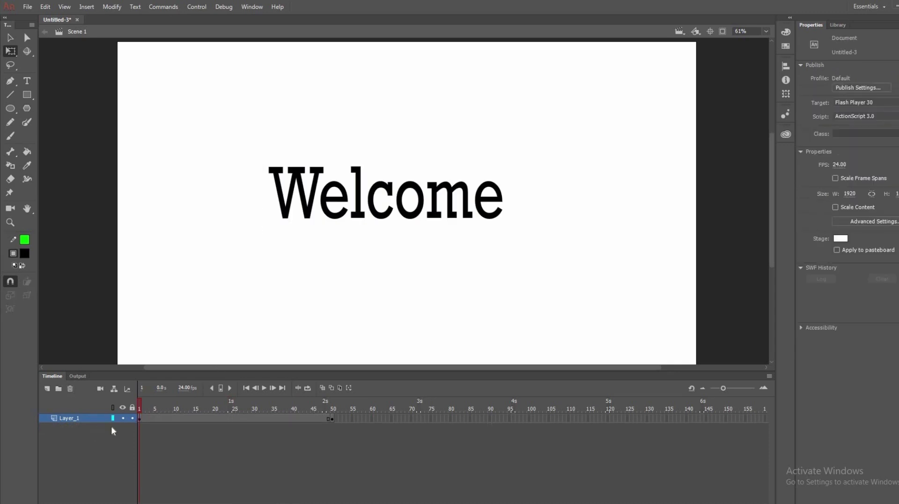
Step: Replace the "Welcome" text layer with a new empty layer by adding one and deleting Layer_1
{"action": "left_click", "coordinate": [49, 387]}
{"action": "left_click", "coordinate": [70, 389]}
{"action": "left_click", "coordinate": [47, 388]}
{"action": "left_click", "coordinate": [69, 426]}
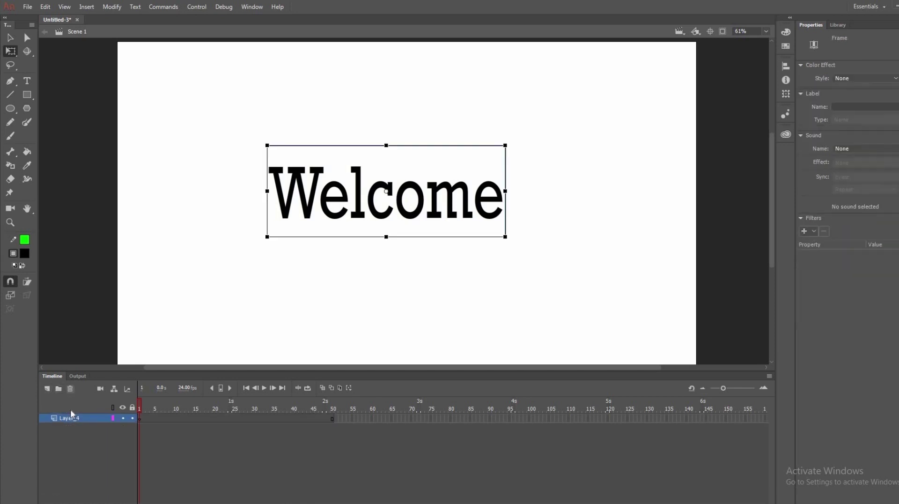
{"action": "left_click", "coordinate": [70, 389]}
{"action": "left_click", "coordinate": [72, 417]}
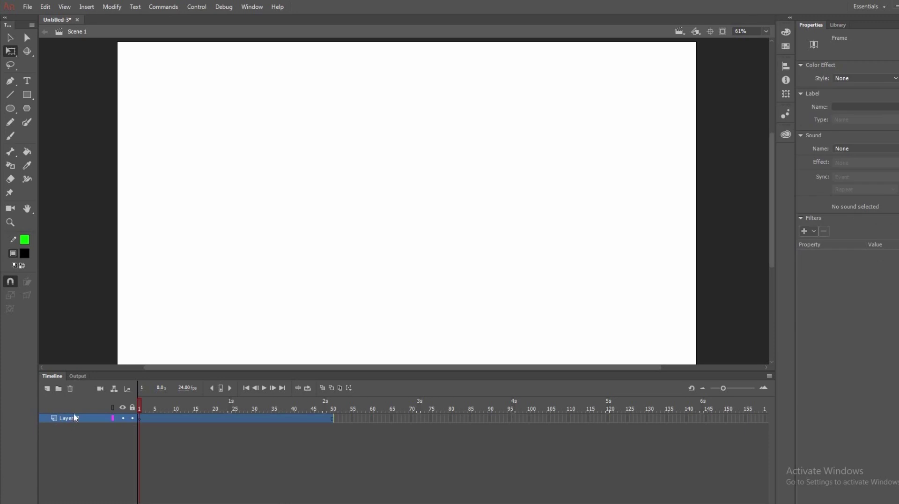
Step: Import the world map image 8603 from the Desktop to the stage
{"action": "left_click", "coordinate": [27, 7]}
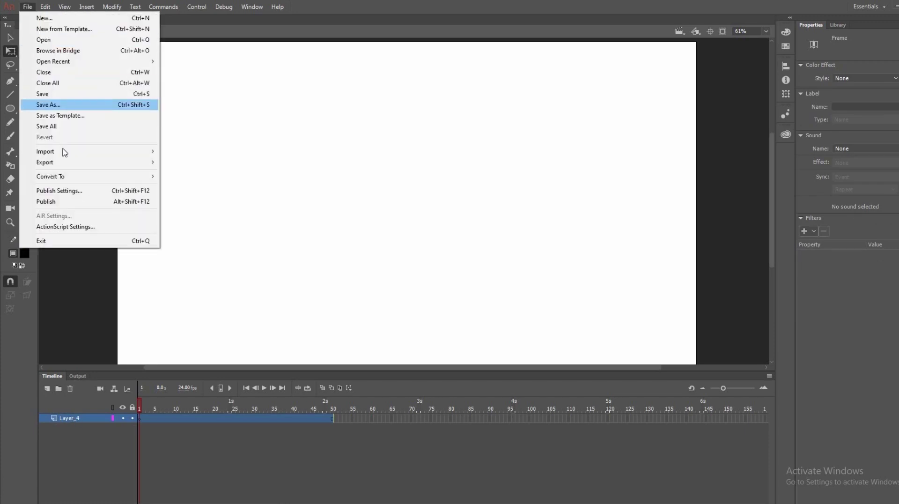
{"action": "mouse_move", "coordinate": [135, 148]}
{"action": "left_click", "coordinate": [190, 152]}
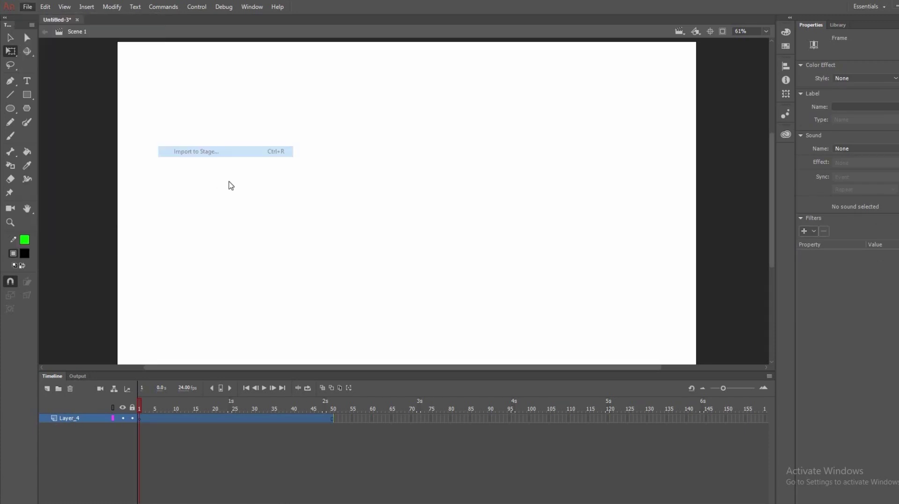
{"action": "left_click", "coordinate": [265, 177]}
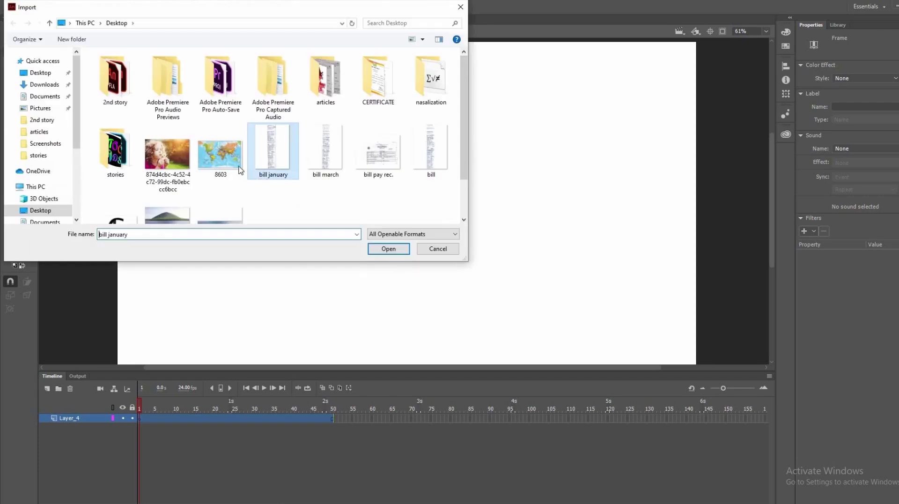
{"action": "left_click", "coordinate": [220, 155]}
{"action": "left_click", "coordinate": [388, 249]}
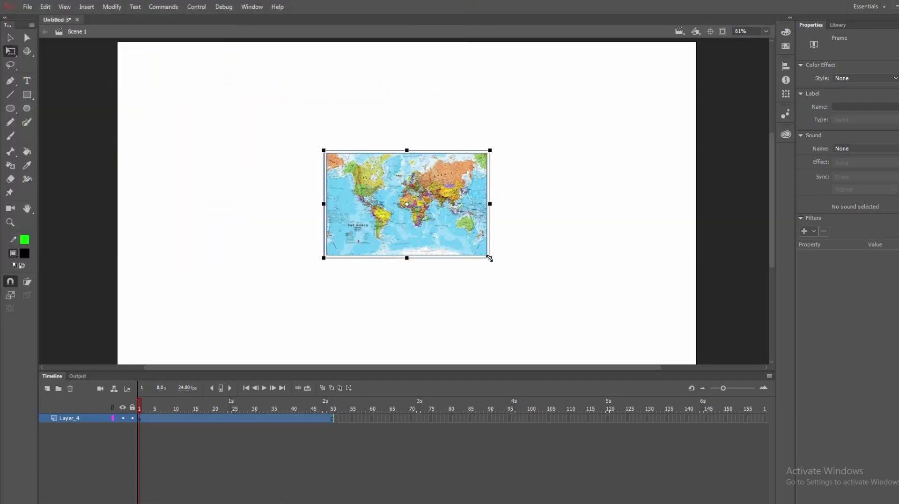
Step: Enlarge the world map to about 1439 px wide with Free Transform and shift it slightly down on the stage
{"action": "left_click_drag", "start_coordinate": [500, 260], "coordinate": [660, 305]}
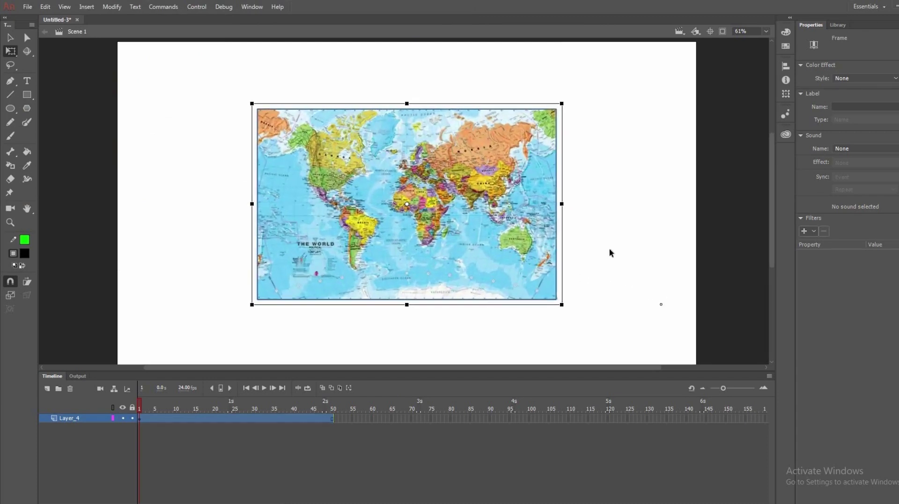
{"action": "left_click_drag", "start_coordinate": [563, 204], "coordinate": [660, 204]}
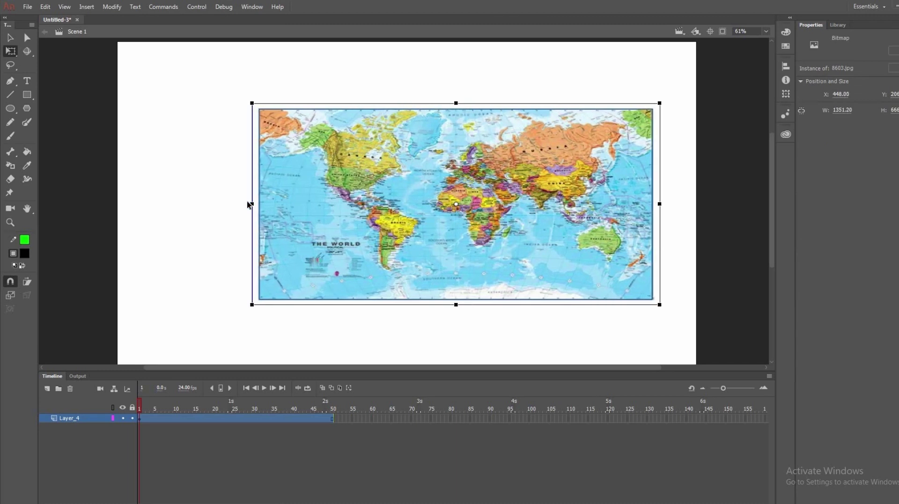
{"action": "left_click_drag", "start_coordinate": [236, 204], "coordinate": [224, 203]}
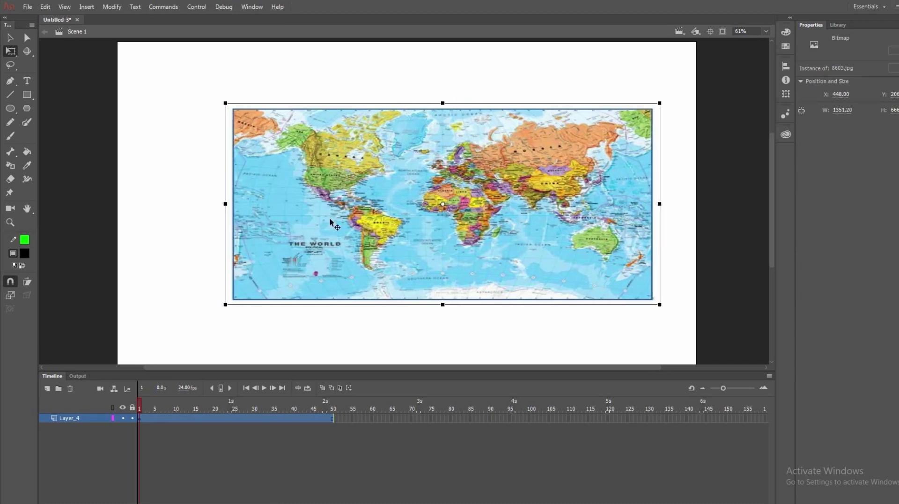
{"action": "left_click_drag", "start_coordinate": [336, 212], "coordinate": [335, 219]}
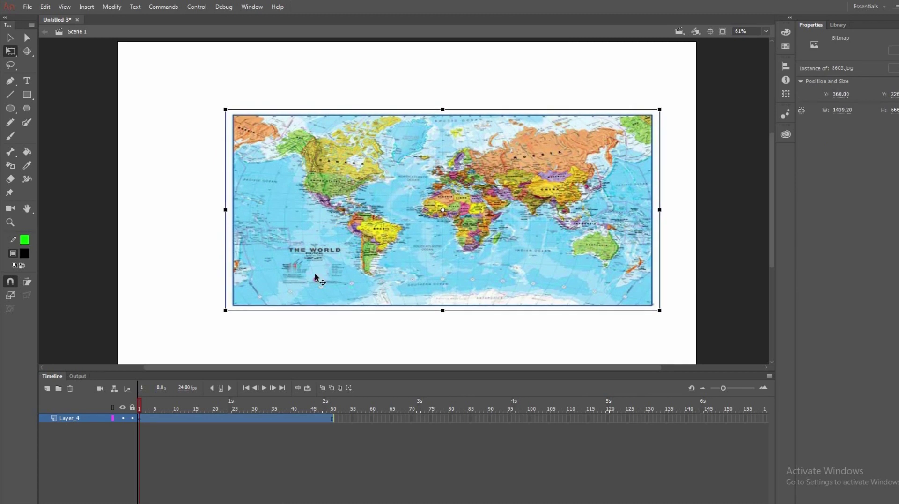
Step: Add a new layer above the map layer and draw a large black-filled oval over the map's western half
{"action": "left_click", "coordinate": [151, 420]}
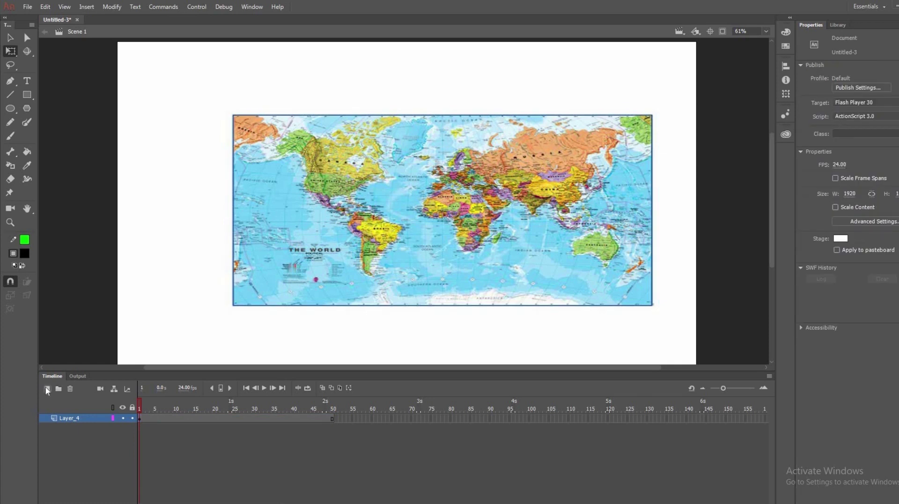
{"action": "left_click", "coordinate": [48, 390]}
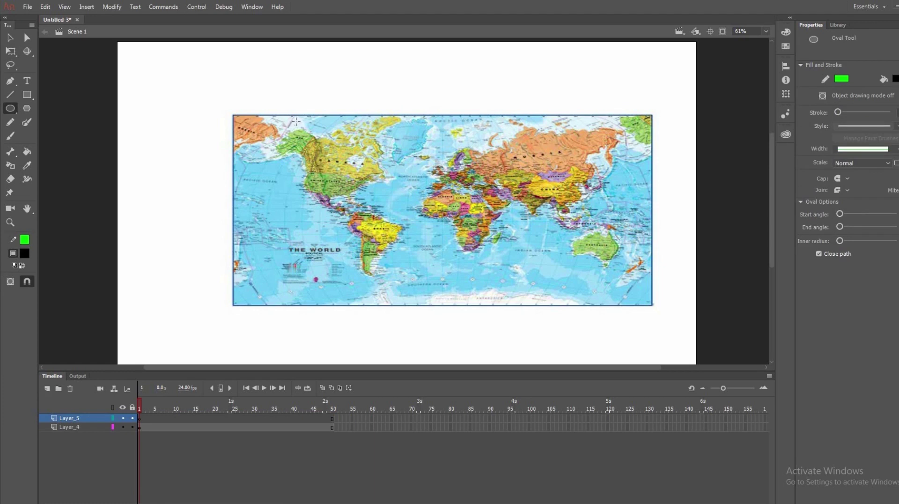
{"action": "mouse_move", "coordinate": [295, 121]}
{"action": "left_mouse_down"}
{"action": "mouse_move", "coordinate": [366, 223]}
{"action": "mouse_move", "coordinate": [400, 259]}
{"action": "mouse_move", "coordinate": [447, 283]}
{"action": "left_mouse_up"}
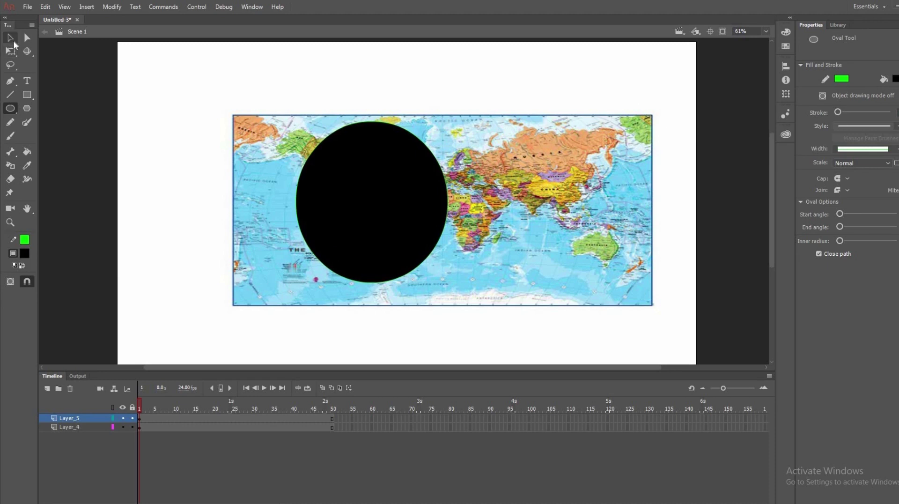
Step: Delete the green outline around the black oval on Layer_5, keeping only its fill
{"action": "left_click", "coordinate": [10, 38]}
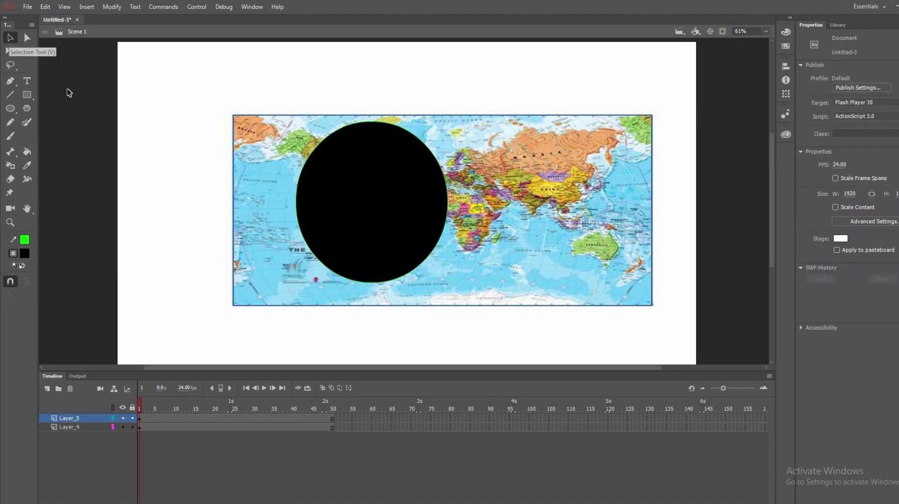
{"action": "double_click", "coordinate": [338, 134]}
{"action": "left_click", "coordinate": [338, 131]}
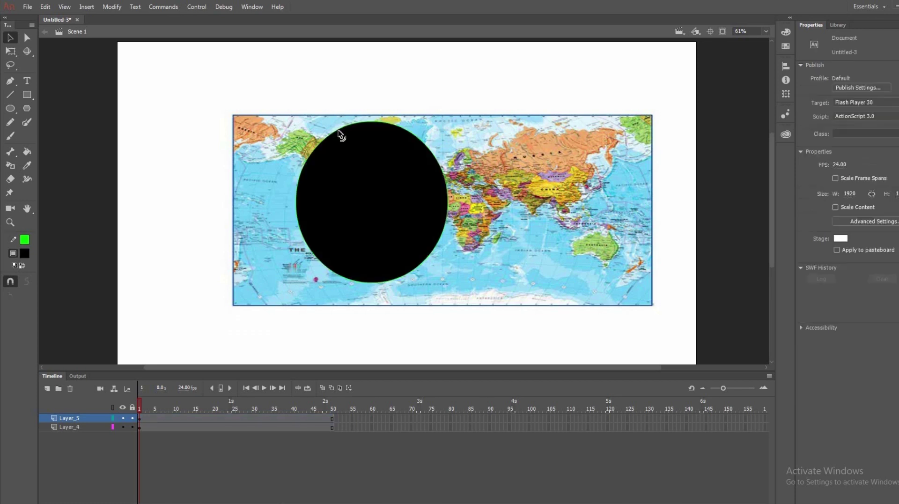
{"action": "key", "text": "Delete"}
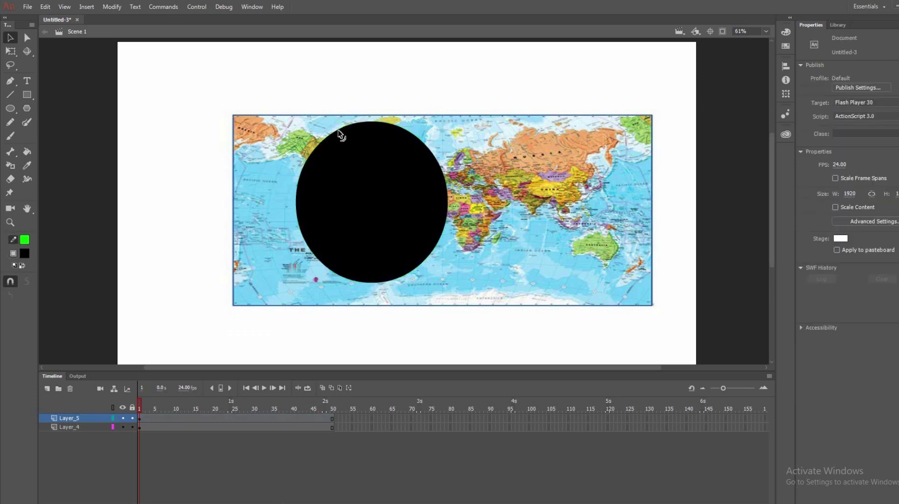
{"action": "left_click", "coordinate": [361, 167]}
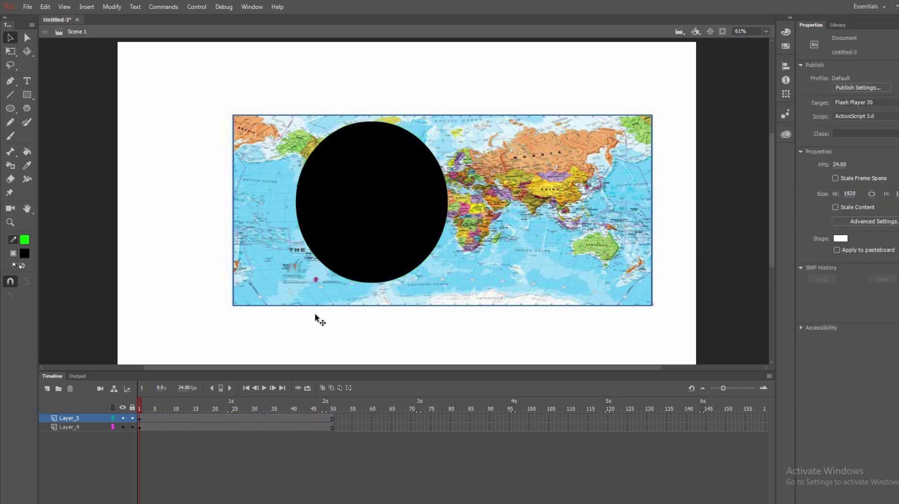
Step: Insert a keyframe at frame 50 of Layer_4 and create a classic tween, converting the map to a symbol
{"action": "left_click", "coordinate": [142, 428]}
{"action": "right_click", "coordinate": [189, 427]}
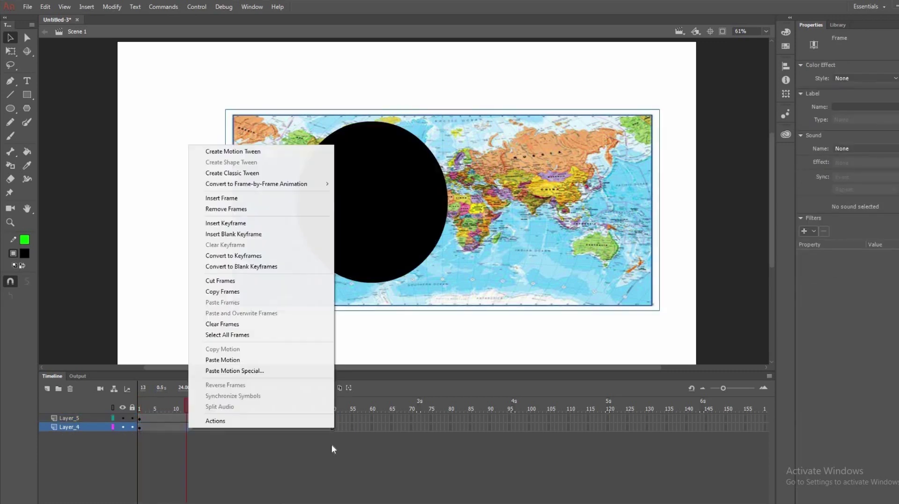
{"action": "left_click", "coordinate": [332, 434]}
{"action": "left_click", "coordinate": [331, 427]}
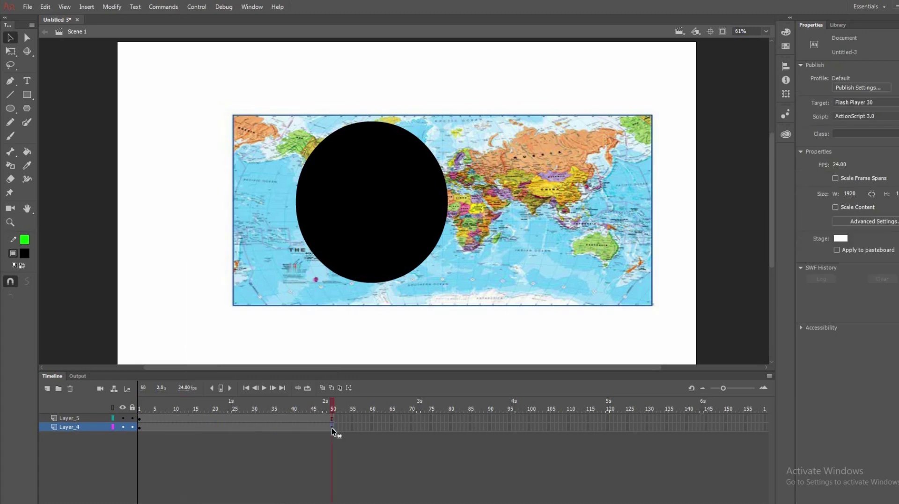
{"action": "right_click", "coordinate": [287, 429]}
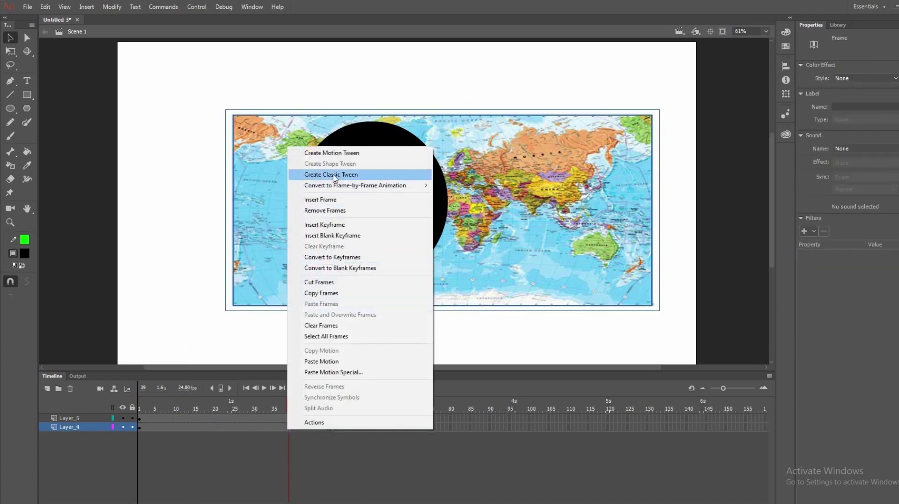
{"action": "left_click", "coordinate": [336, 175]}
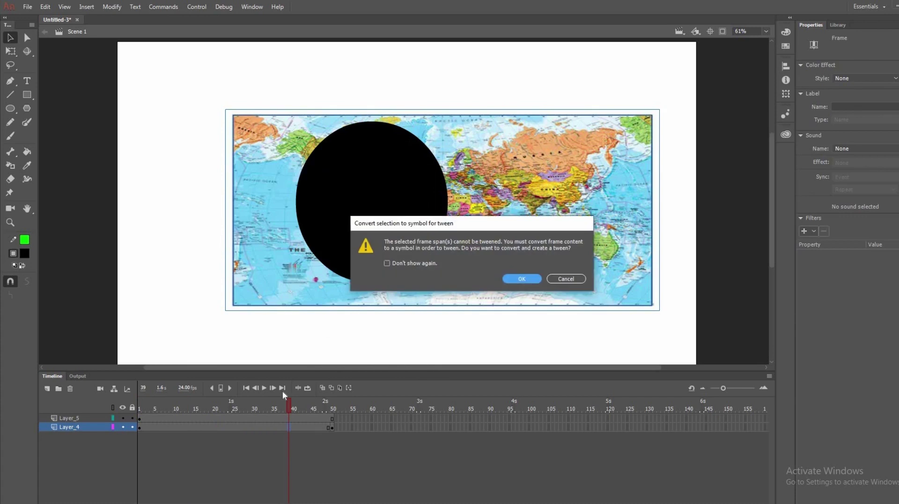
{"action": "left_click", "coordinate": [522, 278]}
Step: Move the map left at frame 50 until its eastern end is under the oval, and shift it slightly right at frame 1
{"action": "left_click", "coordinate": [332, 427]}
{"action": "left_click_drag", "start_coordinate": [558, 229], "coordinate": [375, 226]}
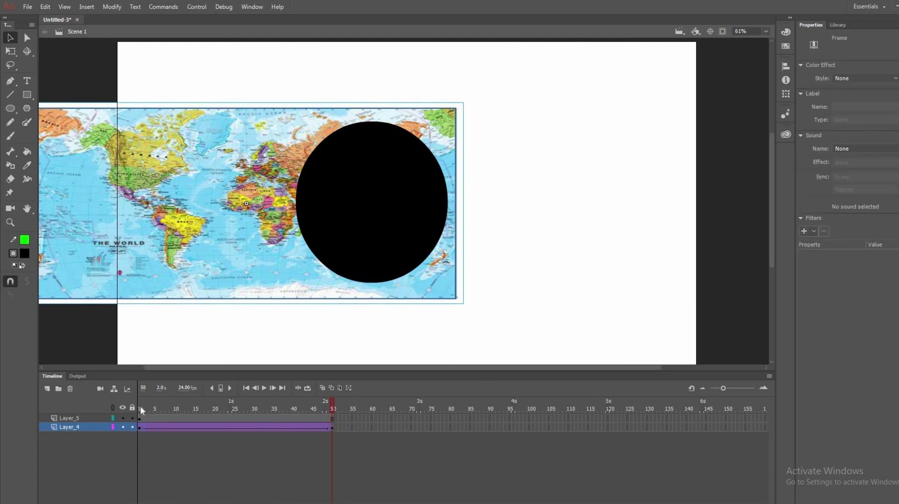
{"action": "left_click", "coordinate": [139, 406]}
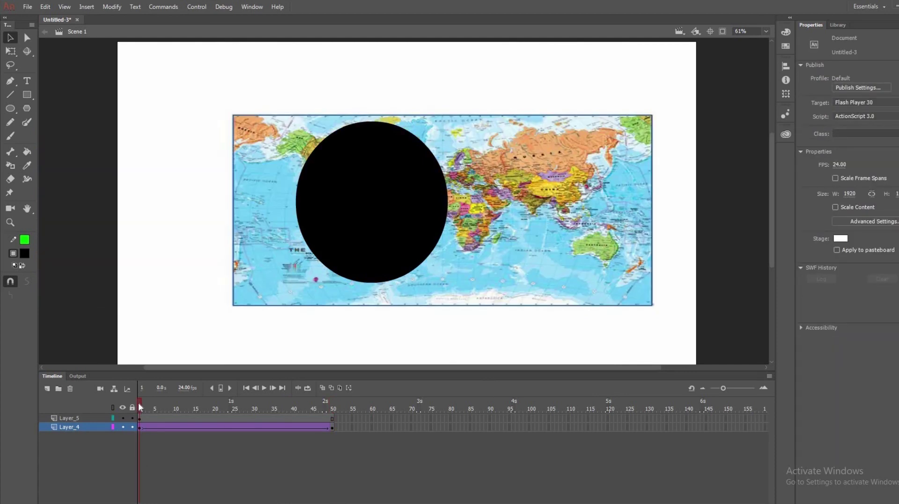
{"action": "left_click_drag", "start_coordinate": [294, 204], "coordinate": [294, 193]}
{"action": "mouse_move", "coordinate": [137, 399]}
{"action": "left_mouse_down"}
{"action": "mouse_move", "coordinate": [343, 407]}
{"action": "mouse_move", "coordinate": [149, 404]}
{"action": "left_mouse_up"}
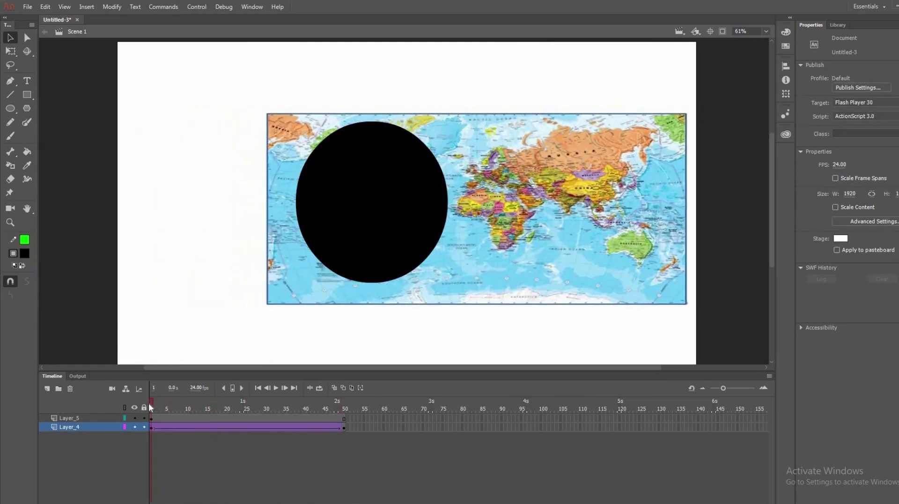
Step: Turn Layer_5 into a mask over the map on Layer_4 and play the globe animation from frame 1
{"action": "left_click", "coordinate": [87, 417]}
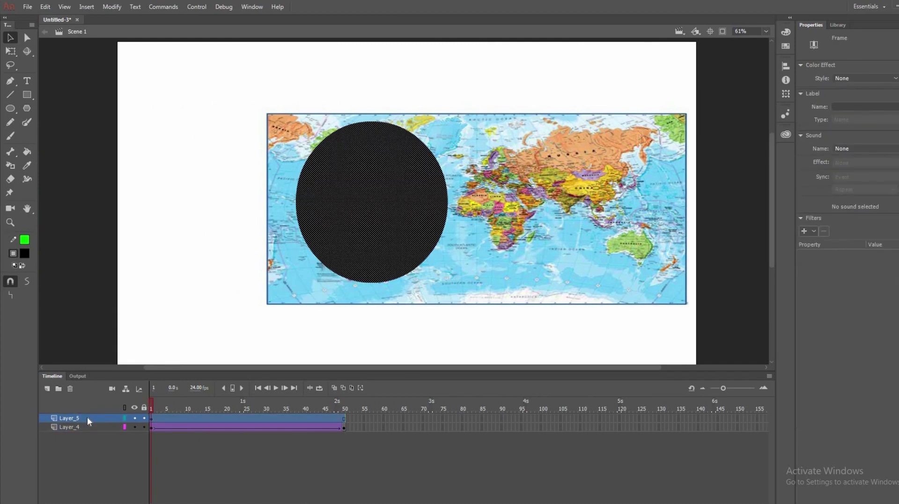
{"action": "right_click", "coordinate": [87, 417]}
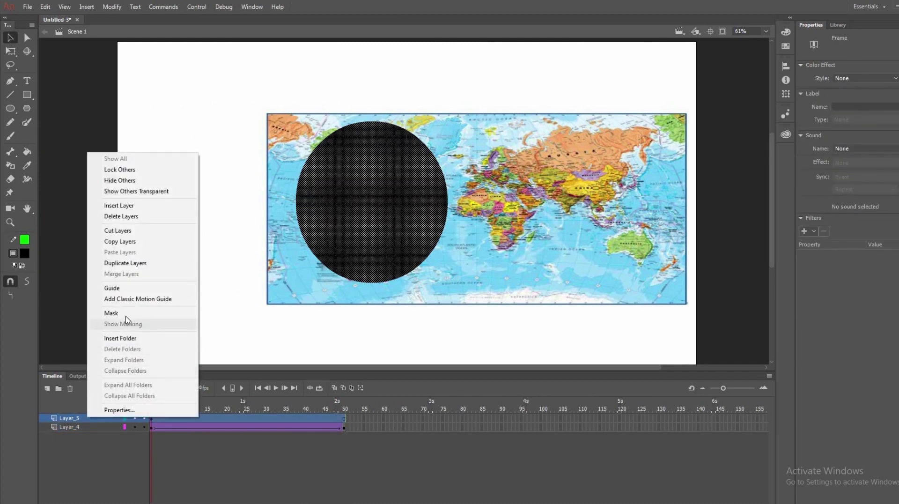
{"action": "left_click", "coordinate": [112, 313]}
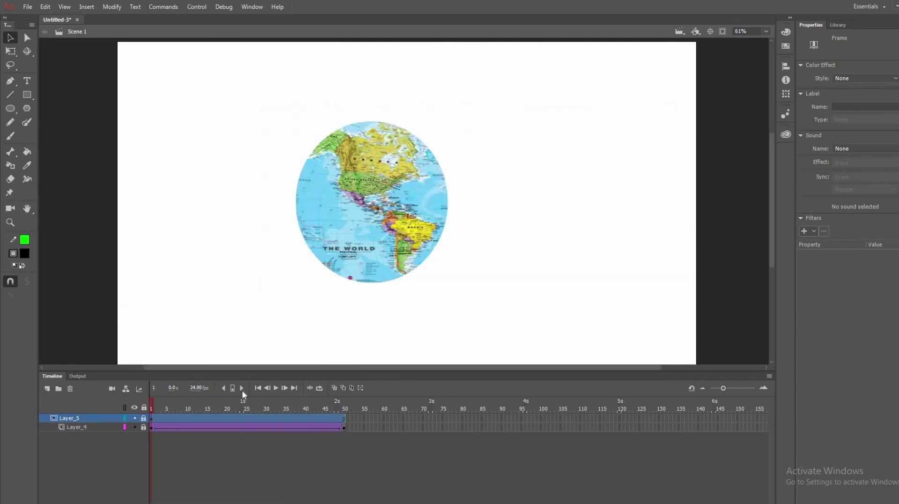
{"action": "left_click", "coordinate": [275, 389]}
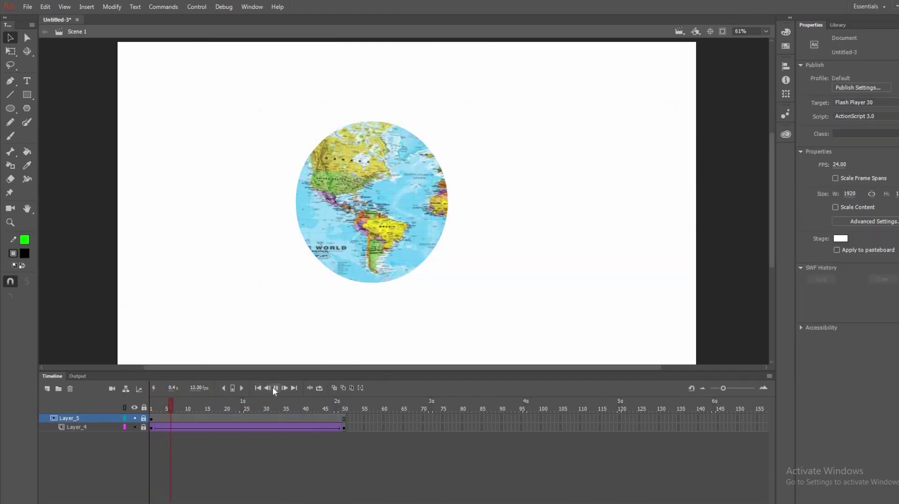
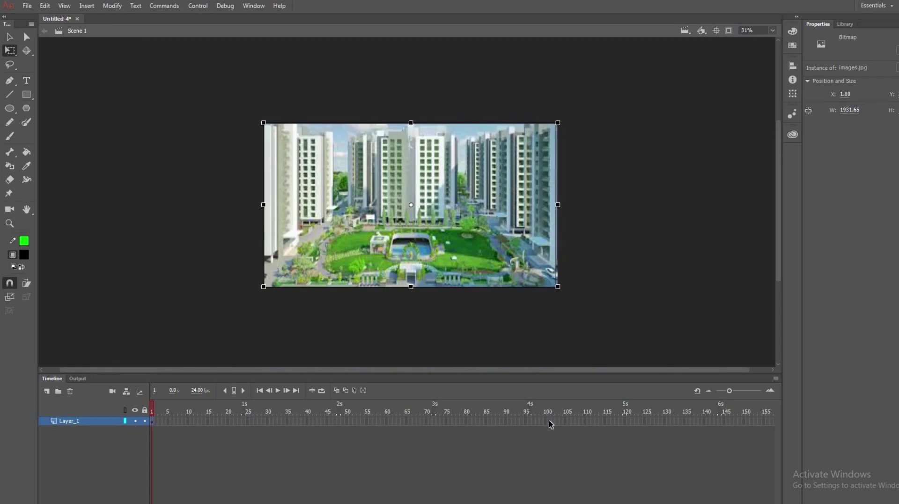
Step: Insert a keyframe at frame 85 of Layer_1 and add a new layer above it
{"action": "left_click", "coordinate": [485, 420]}
{"action": "right_click", "coordinate": [485, 419]}
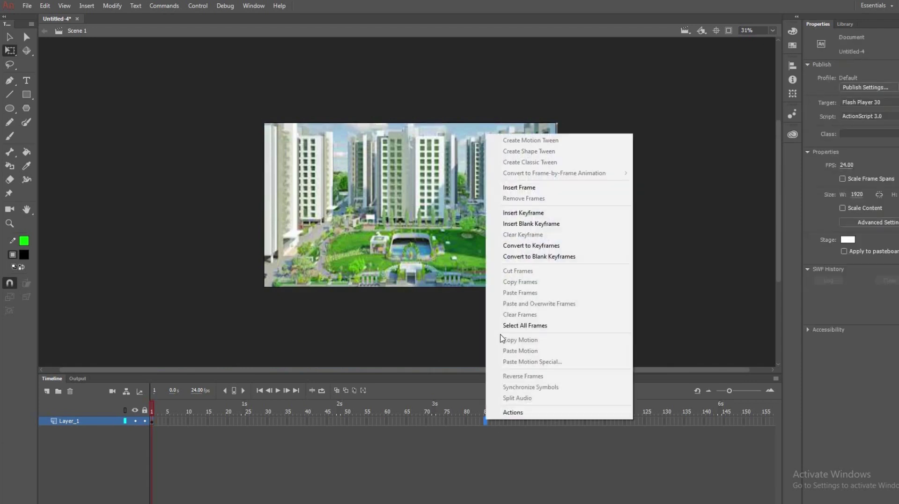
{"action": "left_click", "coordinate": [511, 212]}
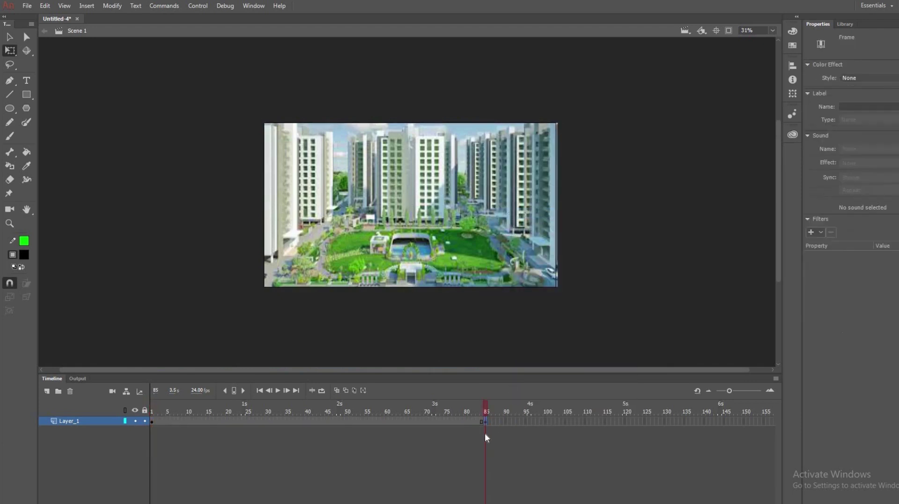
{"action": "left_click", "coordinate": [80, 423]}
{"action": "left_click", "coordinate": [47, 391]}
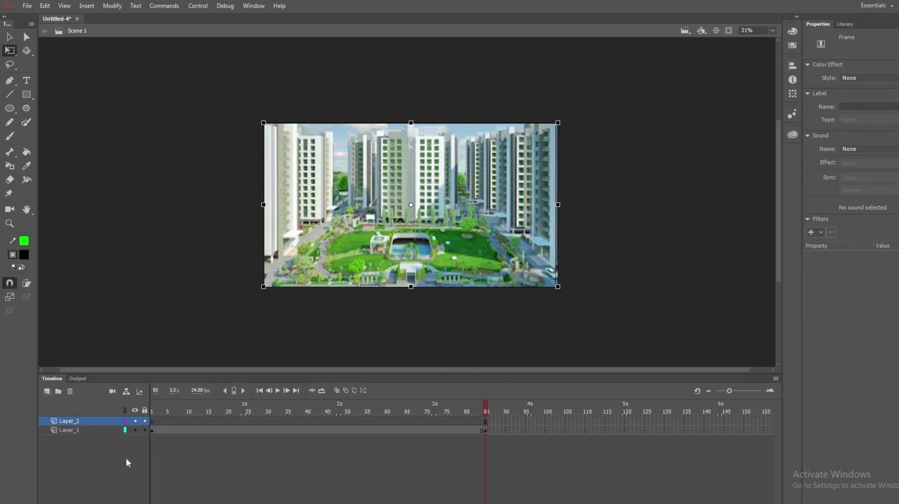
Step: Draw a tall black oval about 339 px wide over the picture's centre at frame 1 of Layer_2 and delete its green outline
{"action": "left_click", "coordinate": [153, 412]}
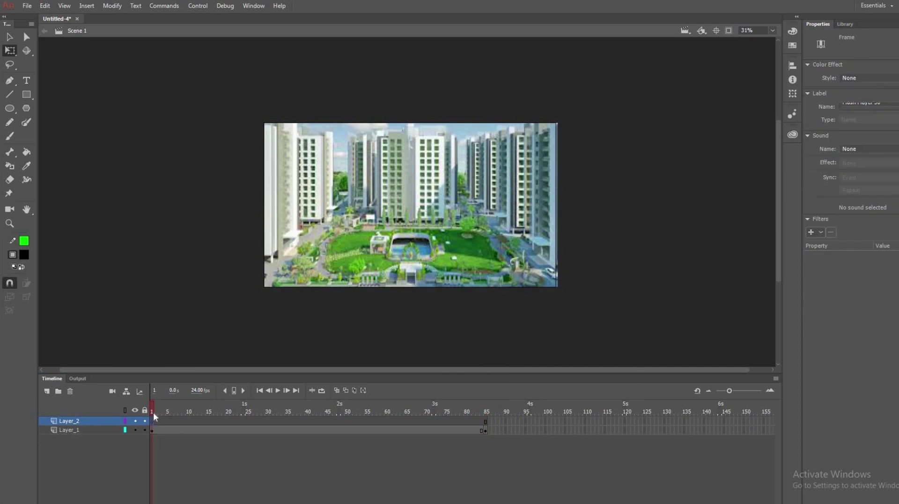
{"action": "left_click", "coordinate": [9, 109]}
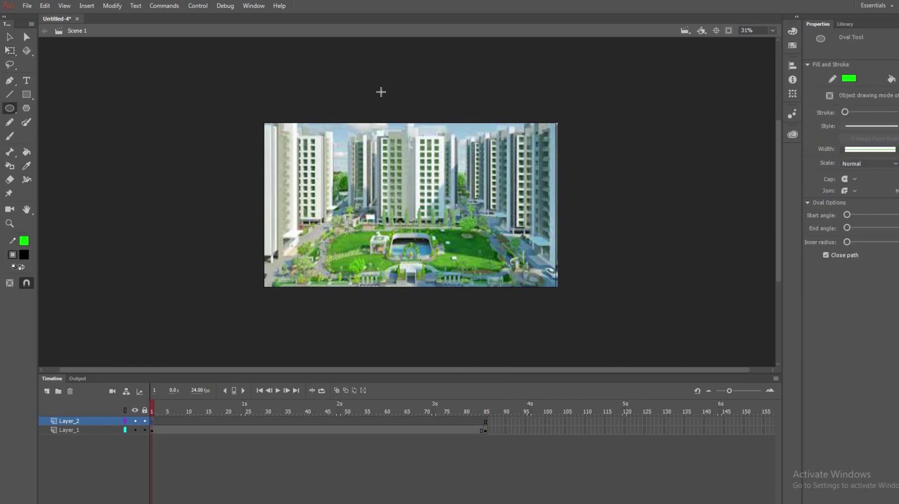
{"action": "mouse_move", "coordinate": [381, 91]}
{"action": "left_mouse_down"}
{"action": "mouse_move", "coordinate": [424, 299]}
{"action": "mouse_move", "coordinate": [435, 307]}
{"action": "left_mouse_up"}
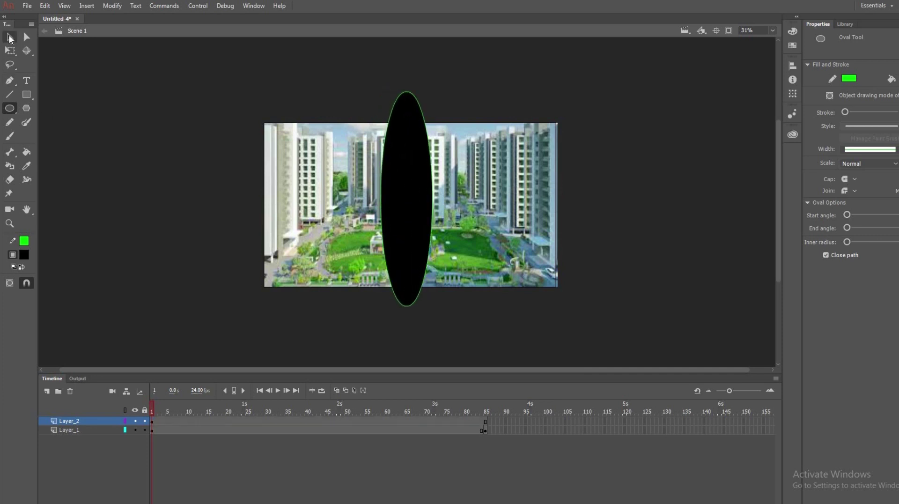
{"action": "key", "text": "v"}
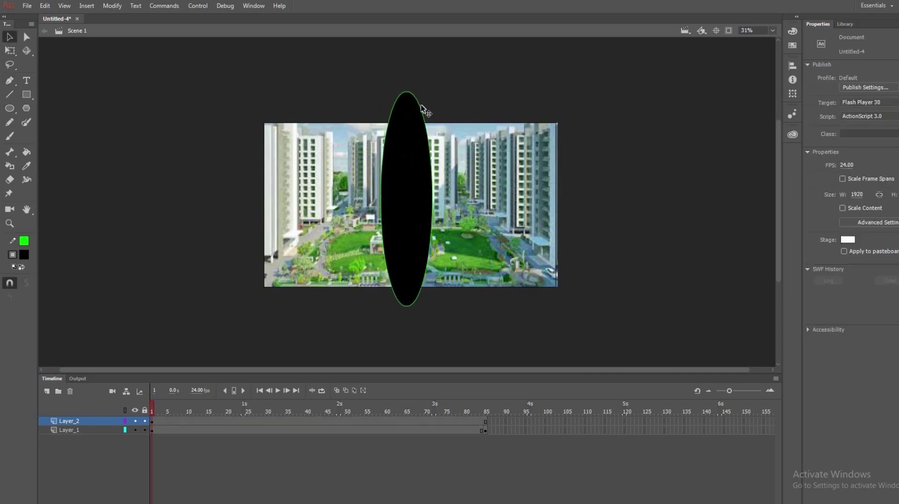
{"action": "left_click", "coordinate": [422, 109]}
{"action": "key", "text": "Delete"}
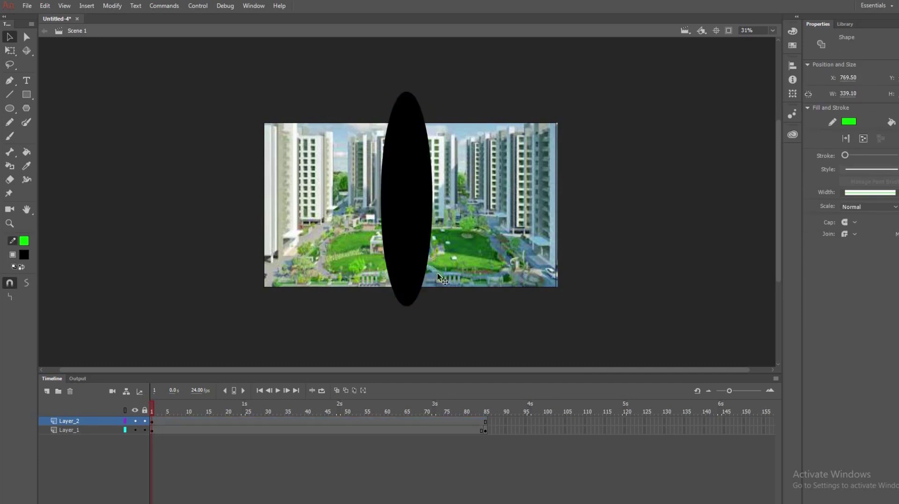
Step: Bend the oval's lower edges outward into a teardrop about 684 px wide and shift the shape slightly up
{"action": "left_click_drag", "start_coordinate": [435, 279], "coordinate": [450, 281]}
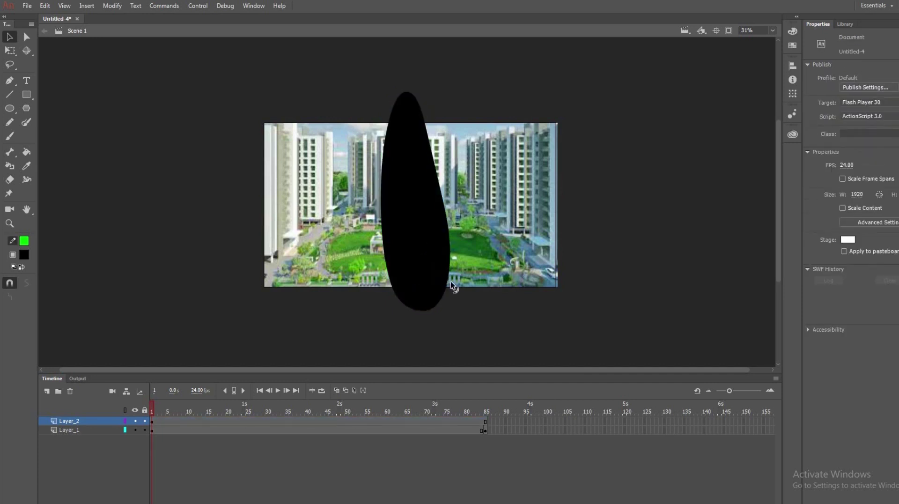
{"action": "left_click_drag", "start_coordinate": [395, 284], "coordinate": [364, 291]}
{"action": "left_click", "coordinate": [383, 278]}
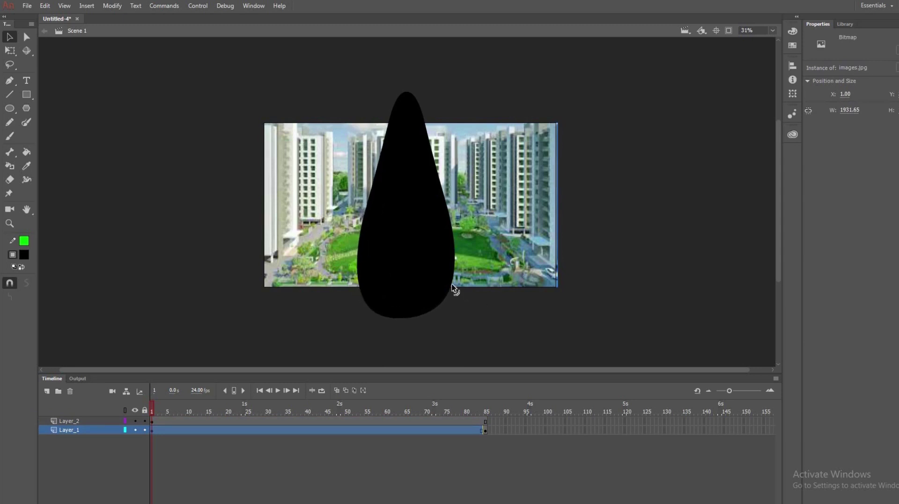
{"action": "left_click_drag", "start_coordinate": [451, 287], "coordinate": [459, 297]}
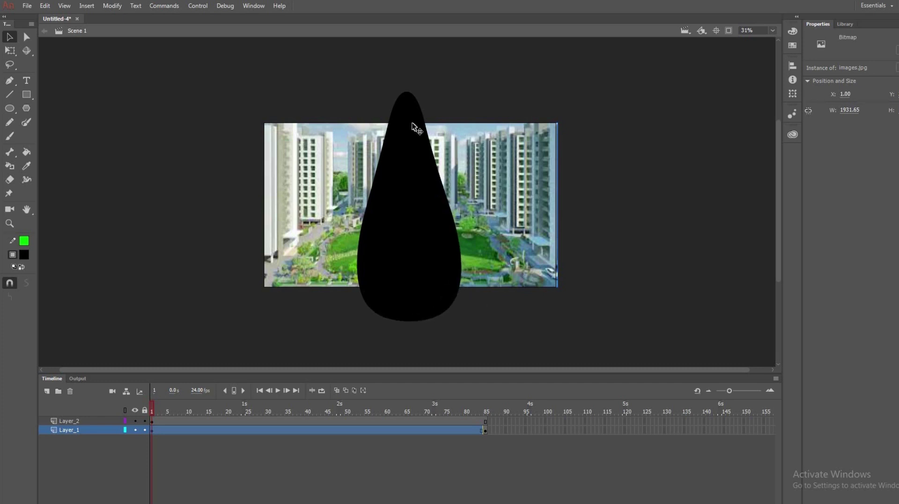
{"action": "left_click_drag", "start_coordinate": [412, 126], "coordinate": [412, 122]}
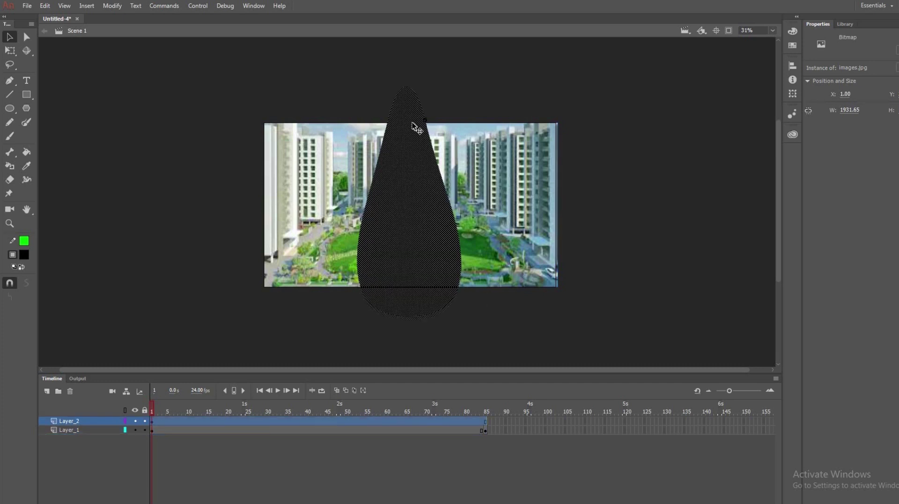
{"action": "left_click", "coordinate": [336, 323]}
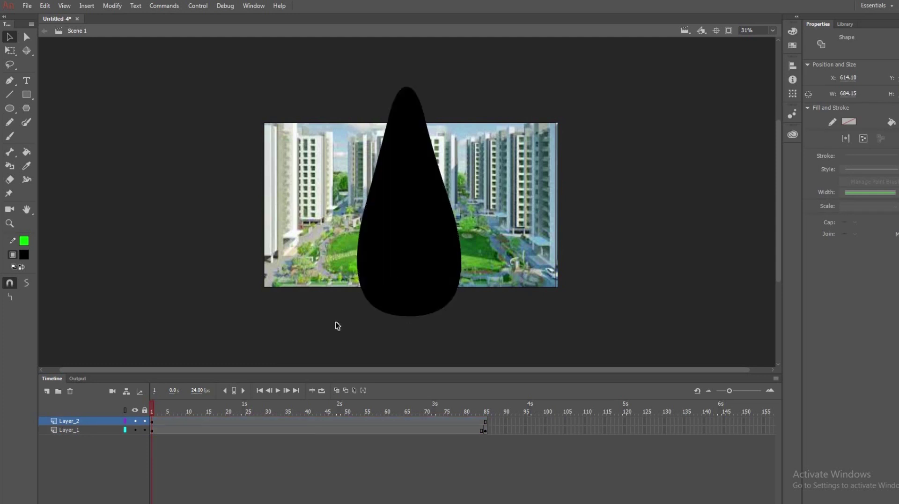
Step: Create a motion tween on Layer_2, converting the teardrop shape to a symbol
{"action": "right_click", "coordinate": [151, 421]}
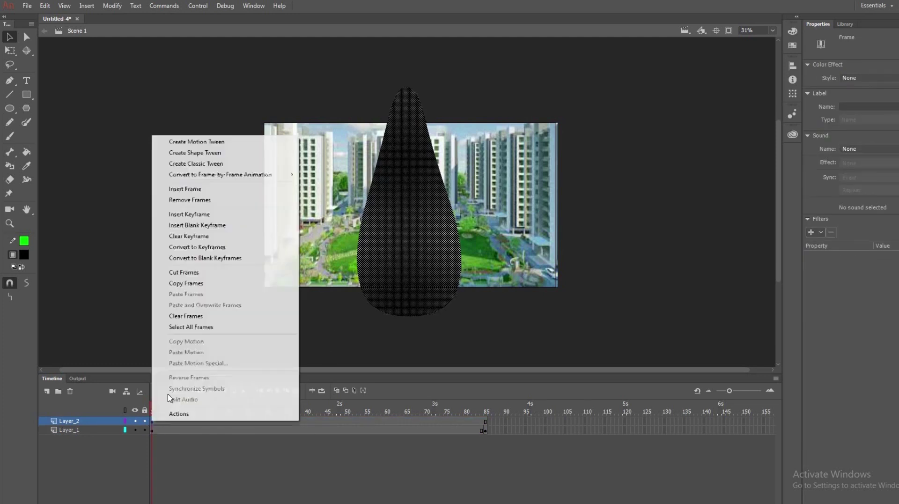
{"action": "left_click", "coordinate": [195, 142]}
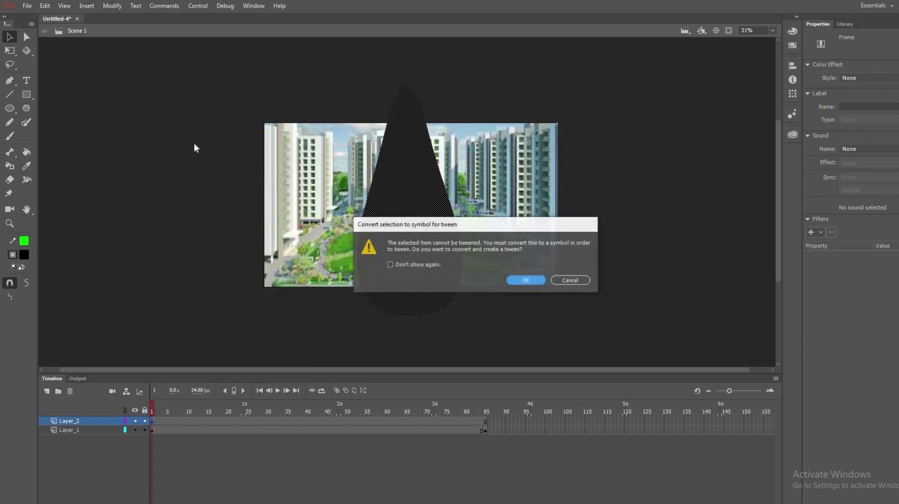
{"action": "left_click", "coordinate": [525, 279]}
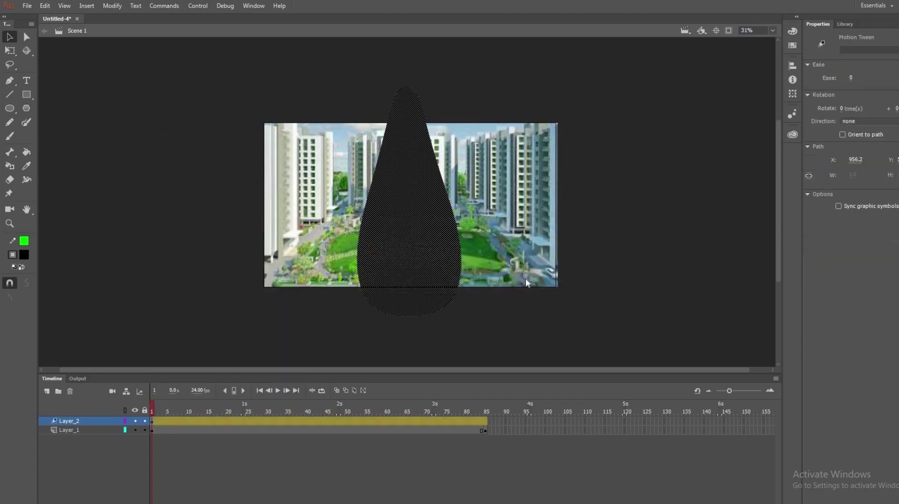
Step: At frame 15, move the teardrop's transformation point to its top end and swing it up to the left of the picture
{"action": "left_click", "coordinate": [207, 420]}
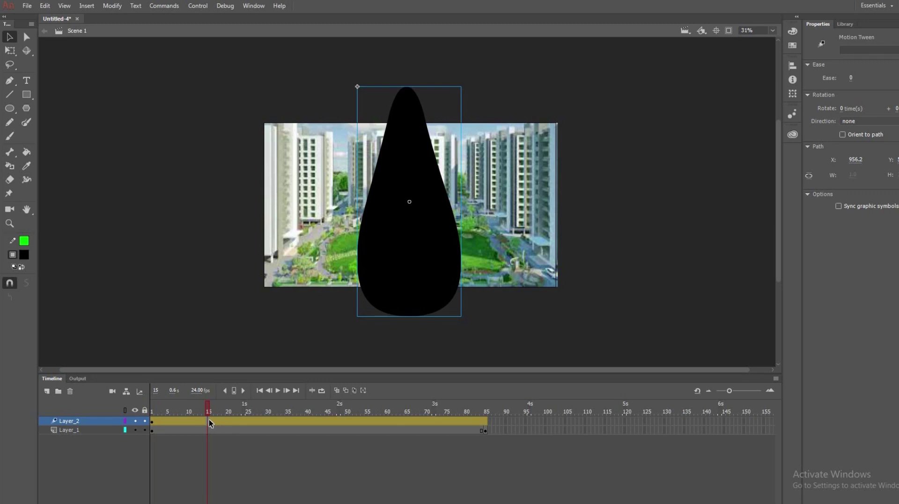
{"action": "left_click", "coordinate": [10, 54]}
{"action": "left_click", "coordinate": [409, 202]}
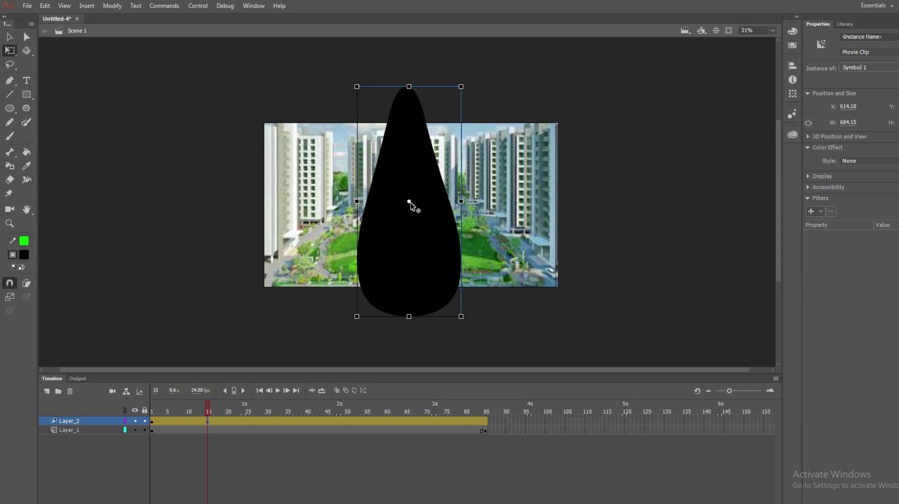
{"action": "left_click_drag", "start_coordinate": [412, 206], "coordinate": [411, 88]}
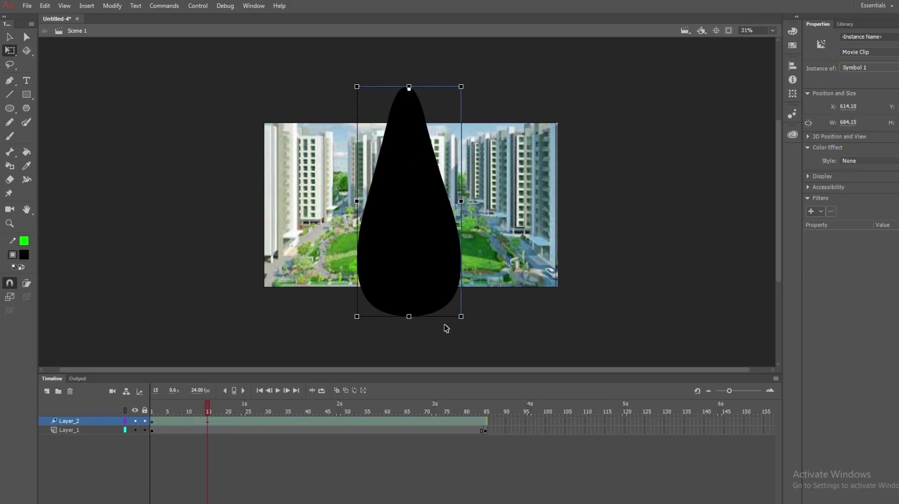
{"action": "left_click_drag", "start_coordinate": [450, 332], "coordinate": [199, 215]}
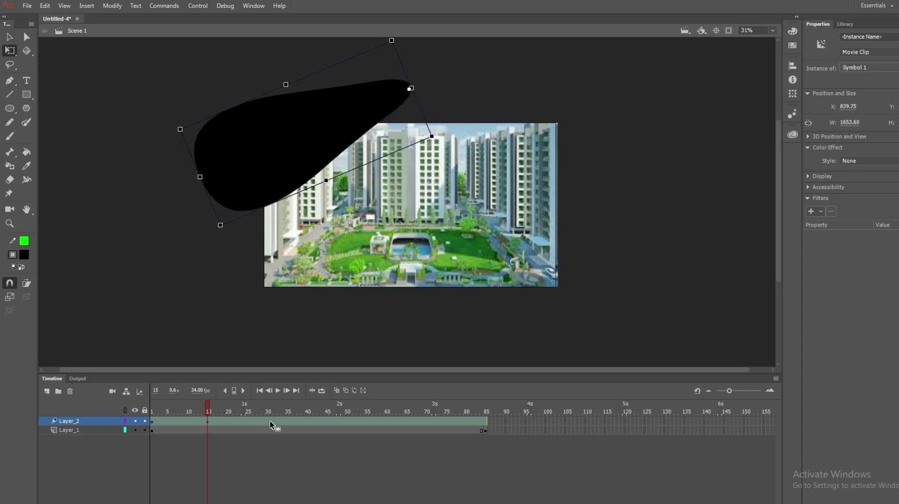
Step: Rotate the teardrop back to vertical at frame 31 and swing it up to the right of the picture at frame 46
{"action": "left_click", "coordinate": [270, 420]}
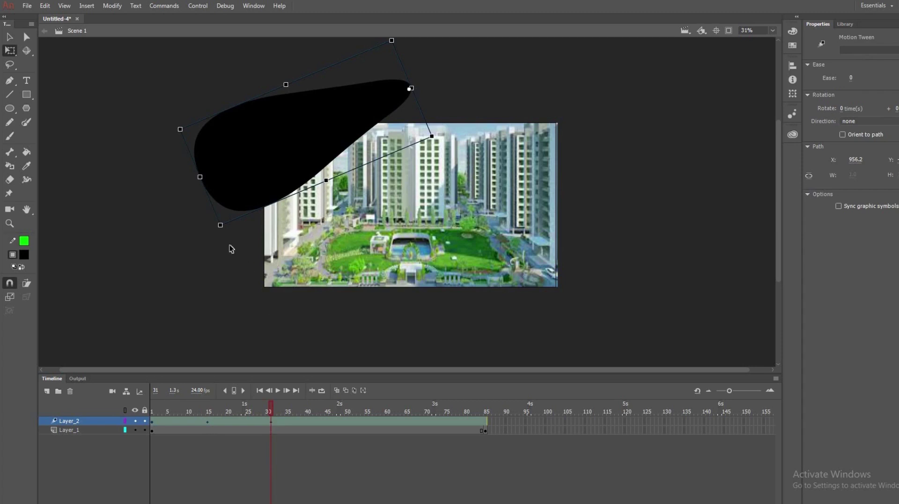
{"action": "left_click_drag", "start_coordinate": [344, 341], "coordinate": [470, 351]}
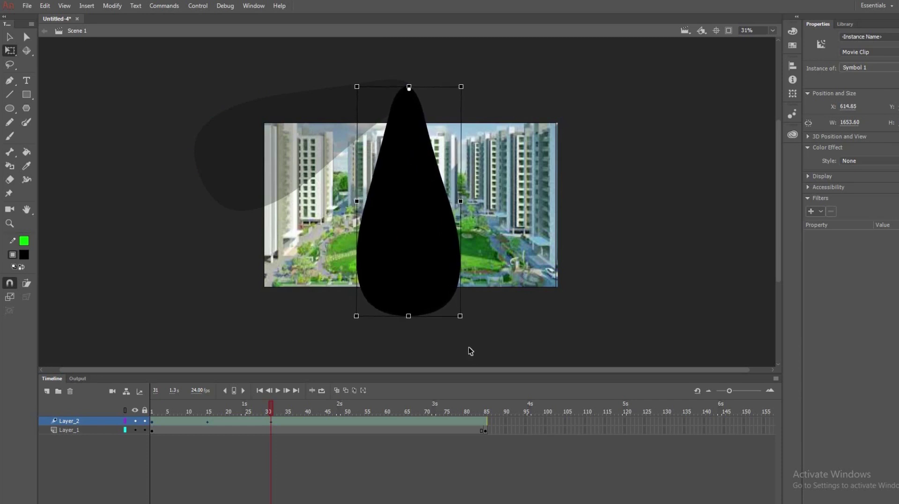
{"action": "left_click", "coordinate": [330, 421]}
{"action": "key", "text": "F6"}
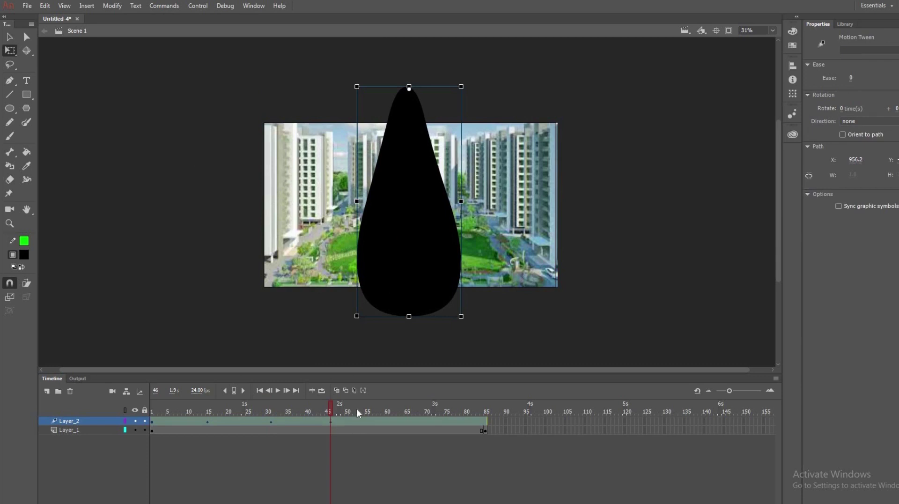
{"action": "left_click_drag", "start_coordinate": [468, 328], "coordinate": [598, 291]}
{"action": "left_click_drag", "start_coordinate": [638, 255], "coordinate": [667, 169]}
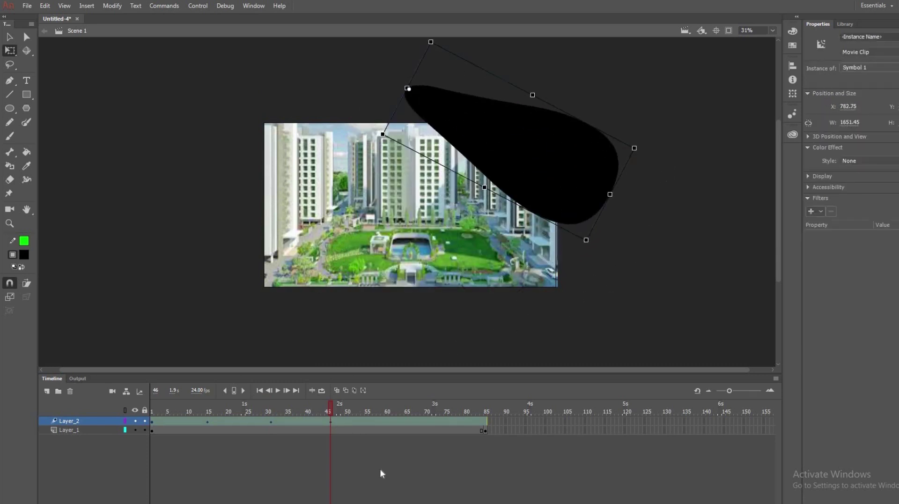
Step: Return the teardrop to vertical at frame 61 and swing it up to the left again at frame 76
{"action": "left_click", "coordinate": [388, 419]}
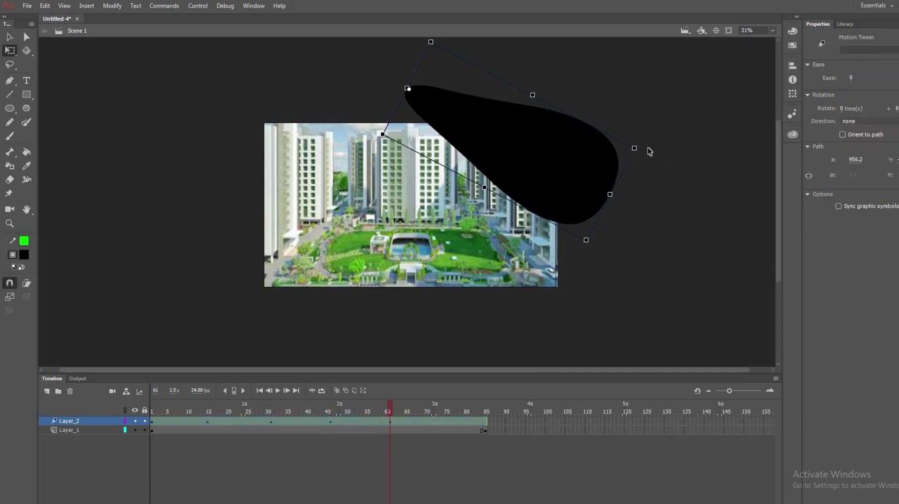
{"action": "left_click_drag", "start_coordinate": [601, 267], "coordinate": [471, 332]}
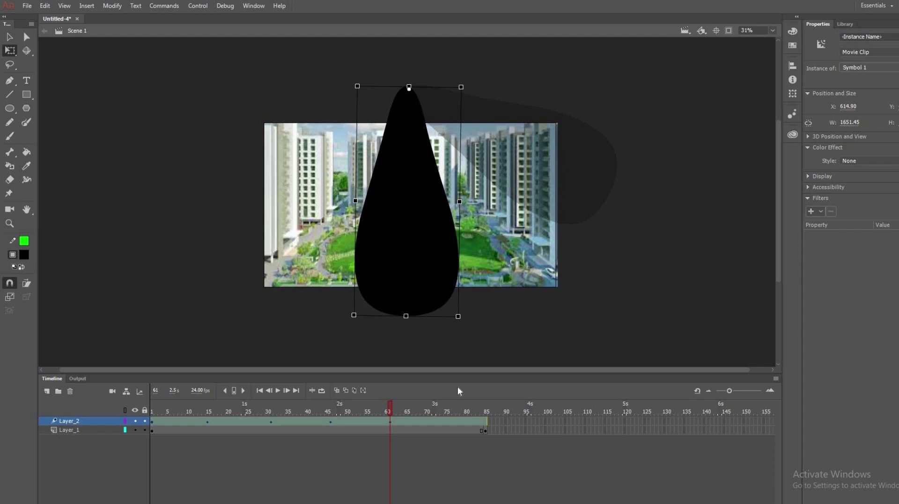
{"action": "left_click", "coordinate": [448, 419]}
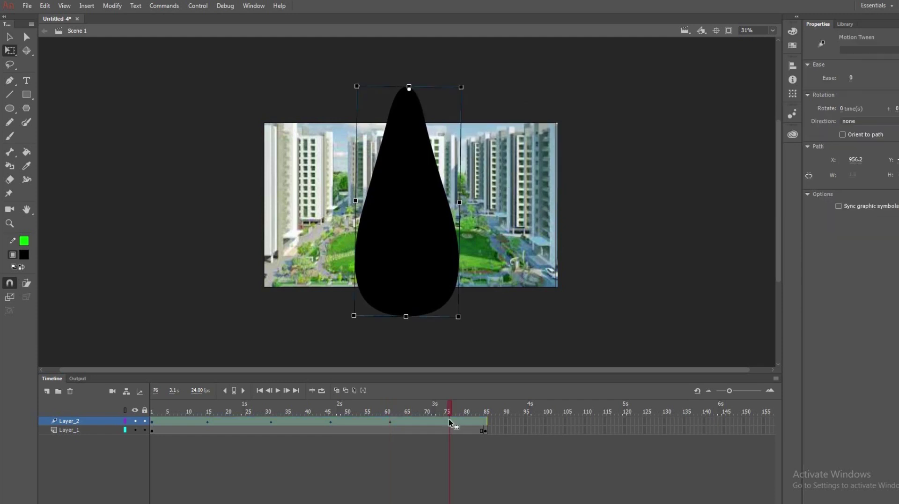
{"action": "left_click_drag", "start_coordinate": [467, 320], "coordinate": [207, 196]}
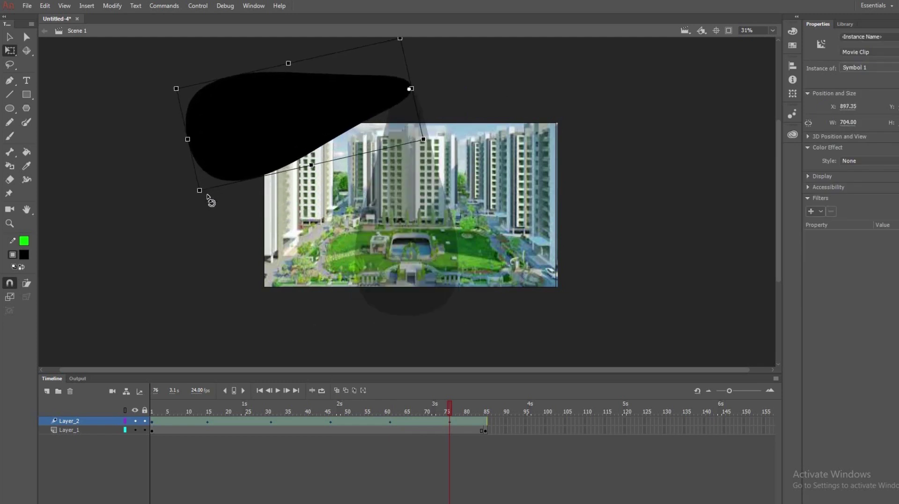
Step: Rotate the teardrop back to vertical at frame 85 to finish the swing
{"action": "left_click", "coordinate": [484, 420]}
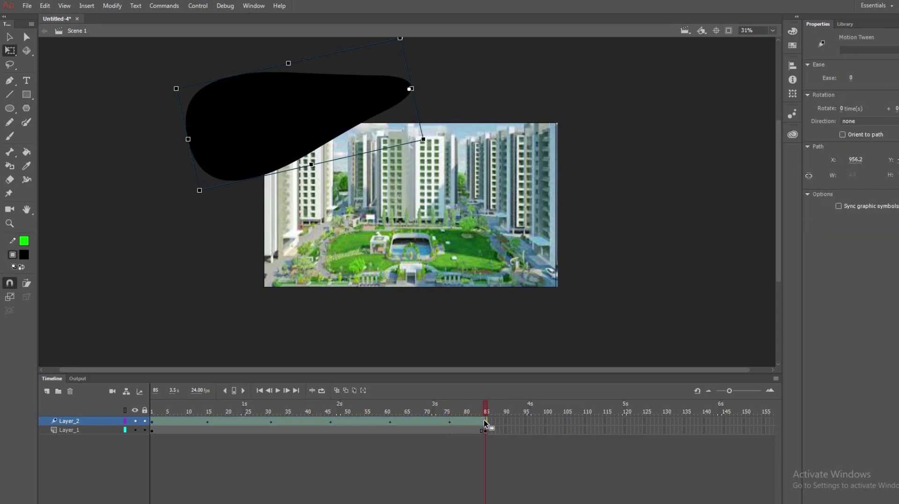
{"action": "left_click", "coordinate": [195, 194]}
{"action": "left_click_drag", "start_coordinate": [366, 320], "coordinate": [453, 330]}
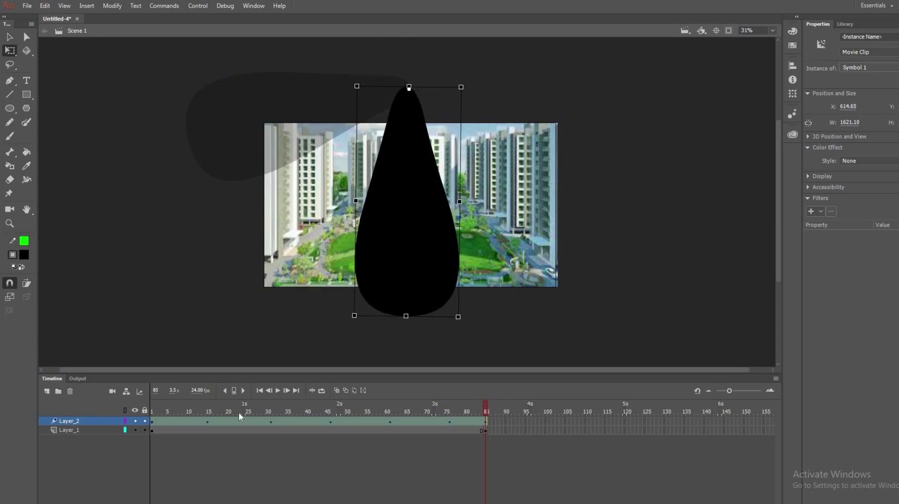
Step: Play the teardrop's swinging animation from frame 1 and stop it
{"action": "left_click", "coordinate": [151, 401]}
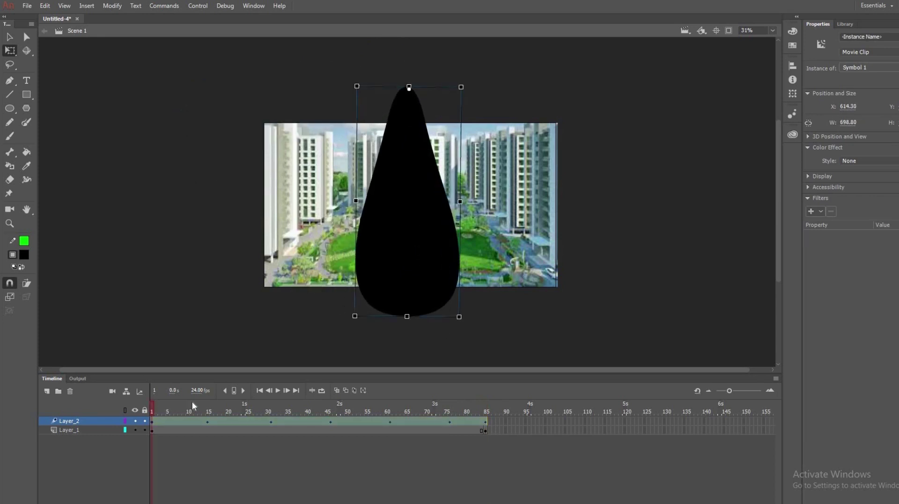
{"action": "left_click", "coordinate": [278, 390]}
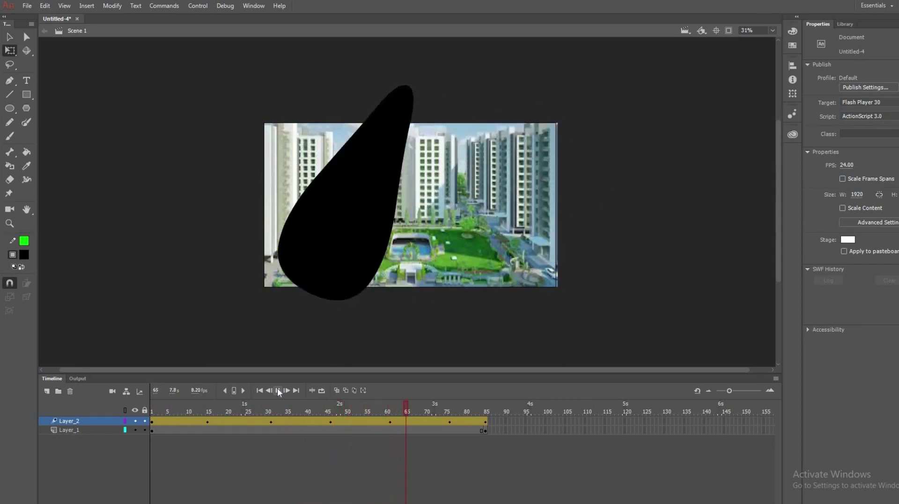
{"action": "left_click", "coordinate": [278, 390]}
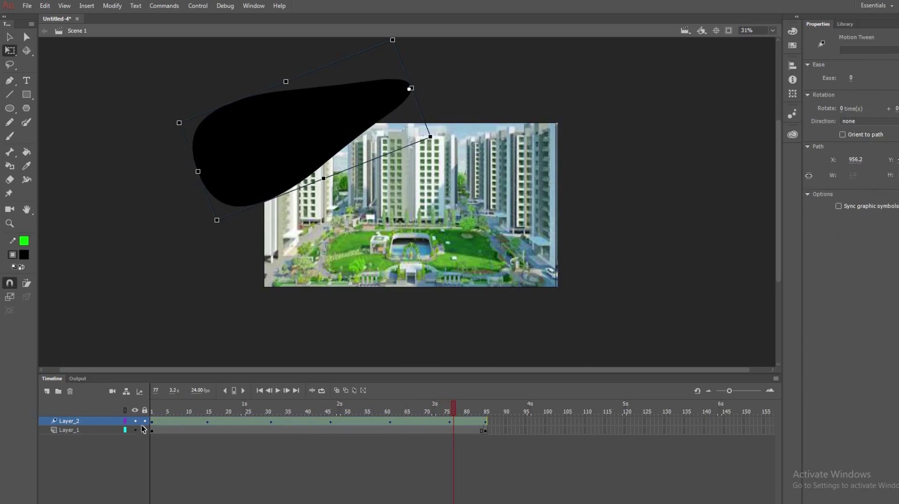
Step: Turn Layer_2 into a mask over the buildings picture on Layer_1 and play the animation from frame 1
{"action": "left_click_drag", "start_coordinate": [161, 406], "coordinate": [152, 406]}
{"action": "left_click", "coordinate": [104, 420]}
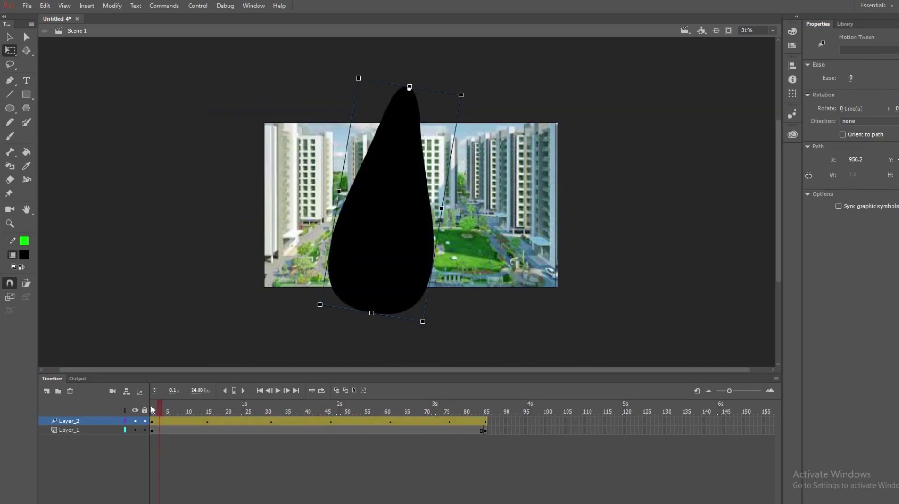
{"action": "left_click", "coordinate": [97, 419]}
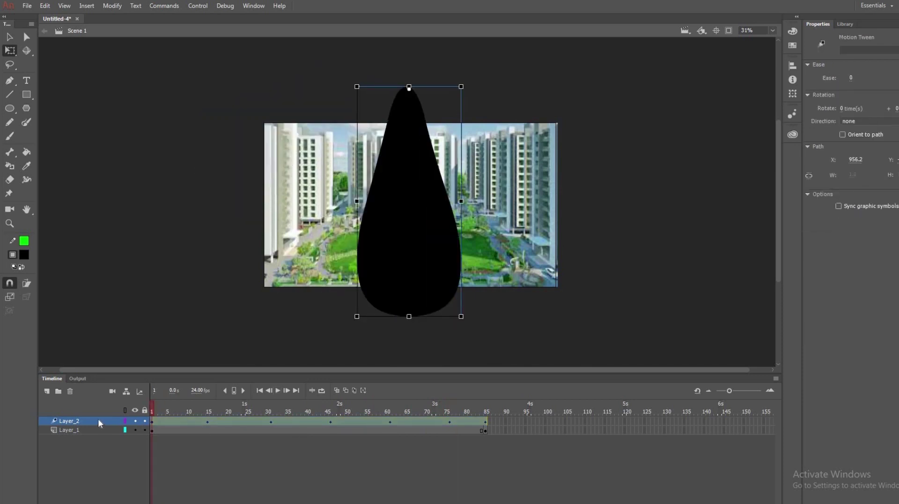
{"action": "right_click", "coordinate": [97, 418]}
{"action": "left_click", "coordinate": [120, 315]}
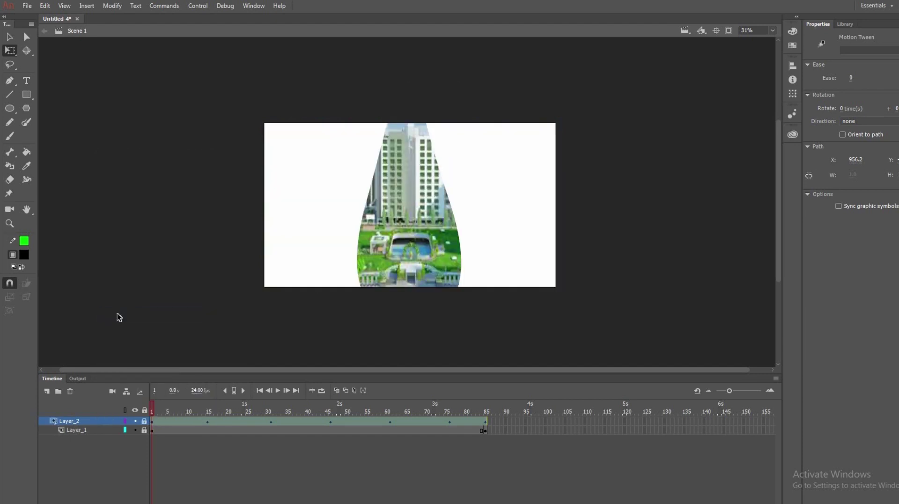
{"action": "left_click", "coordinate": [280, 389]}
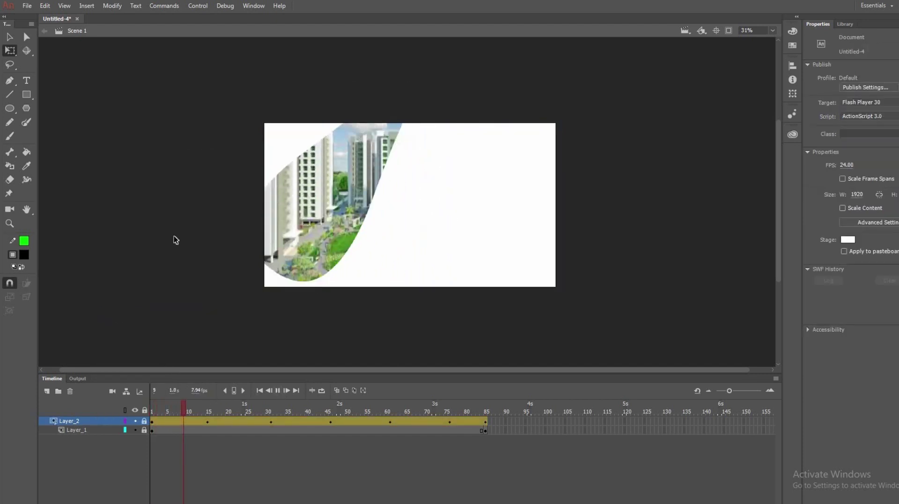